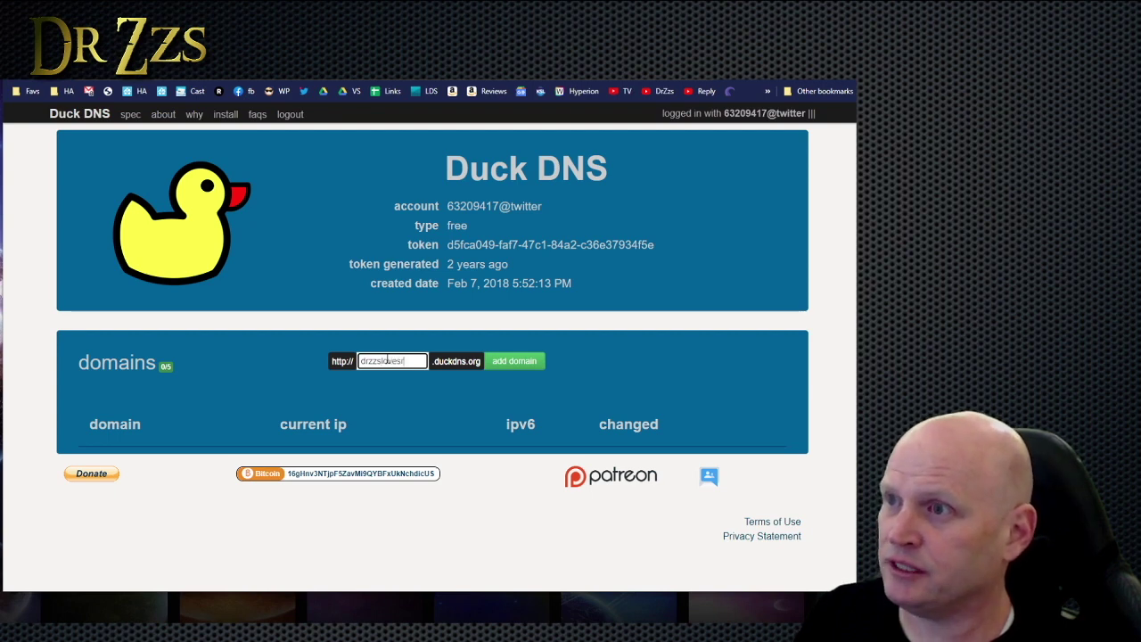
Add the drzzslovesreese subdomain in Duck DNS and copy the account token.
{"action": "key", "text": "Return"}
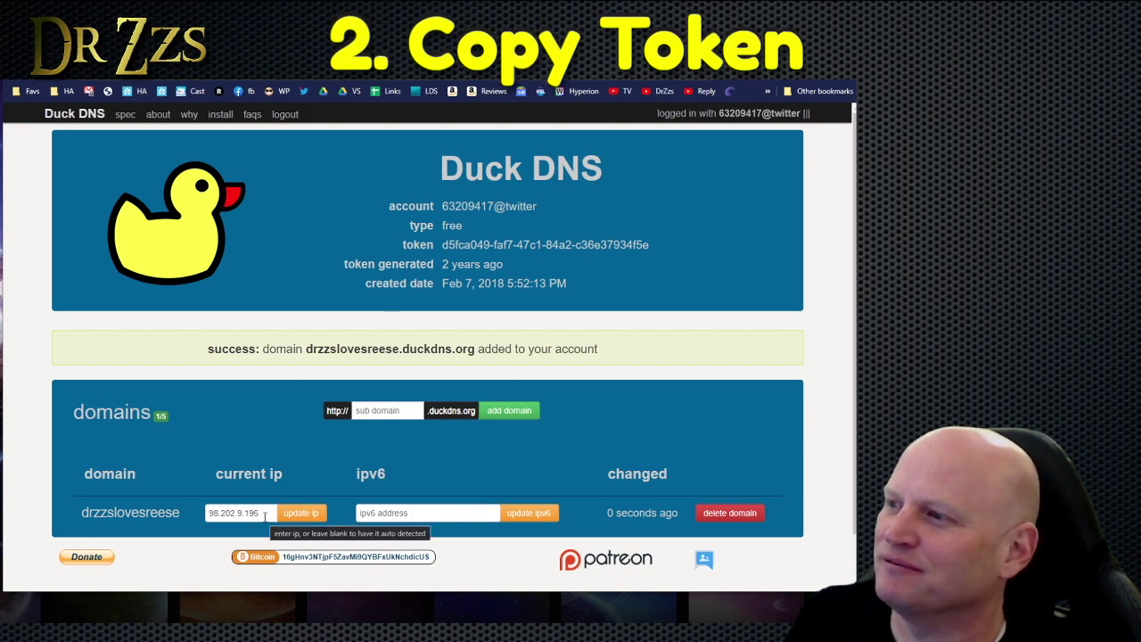
{"action": "left_click_drag", "start_coordinate": [649, 245], "coordinate": [436, 249]}
{"action": "key", "text": "ctrl+c"}
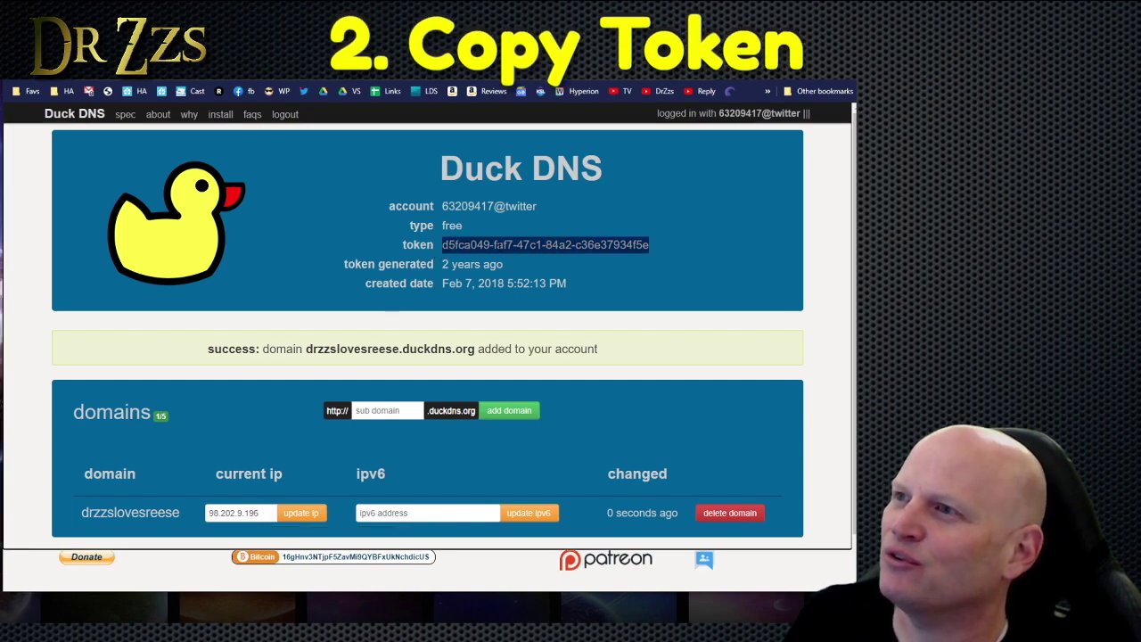
Paste the new token into the Duck DNS add-on config and change the domain to drzzslovesreese.
{"action": "key", "text": "ctrl+Tab"}
{"action": "left_click", "coordinate": [484, 137]}
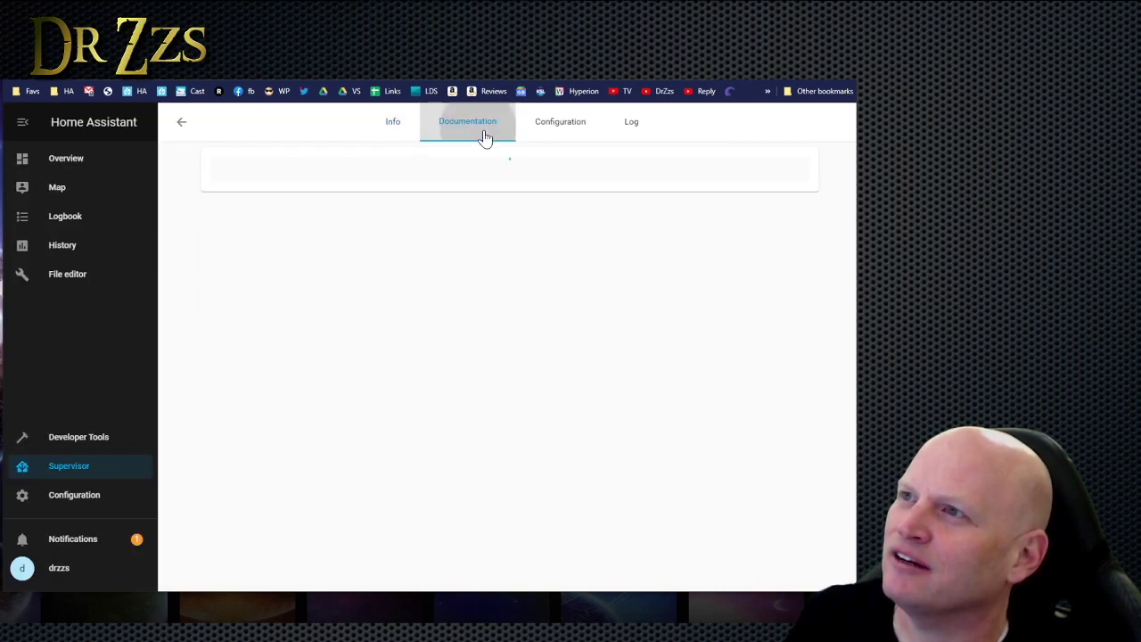
{"action": "left_click", "coordinate": [560, 123]}
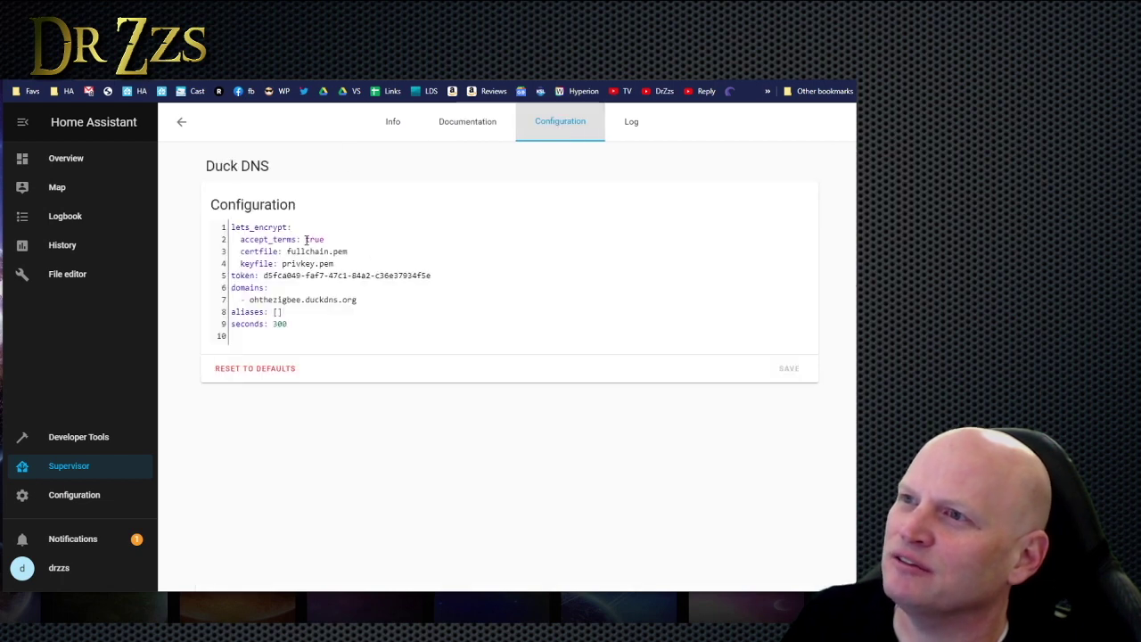
{"action": "double_click", "coordinate": [307, 240]}
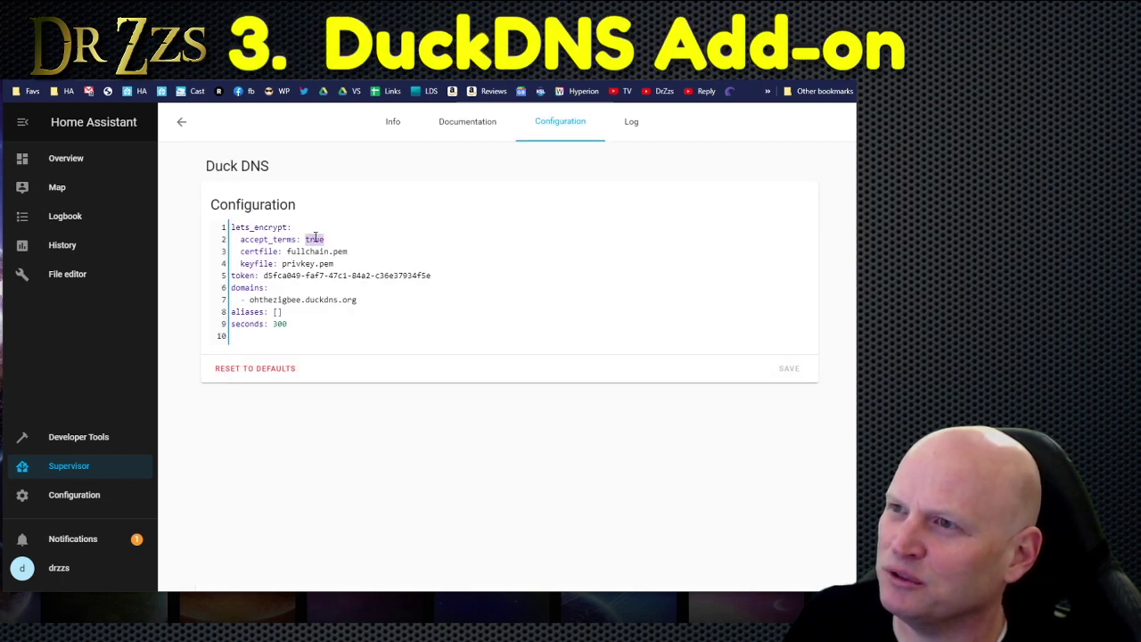
{"action": "left_click_drag", "start_coordinate": [264, 276], "coordinate": [435, 275]}
{"action": "key", "text": "ctrl+v"}
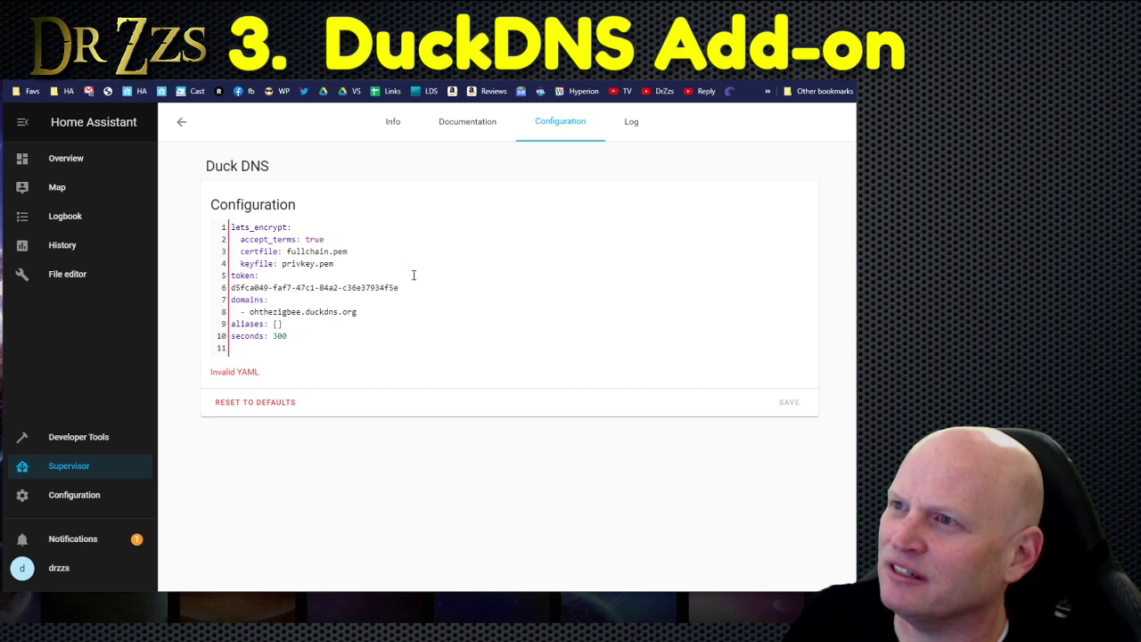
{"action": "left_click", "coordinate": [414, 275]}
{"action": "key", "text": "Delete"}
{"action": "double_click", "coordinate": [278, 299]}
{"action": "type", "text": "drzzs"}
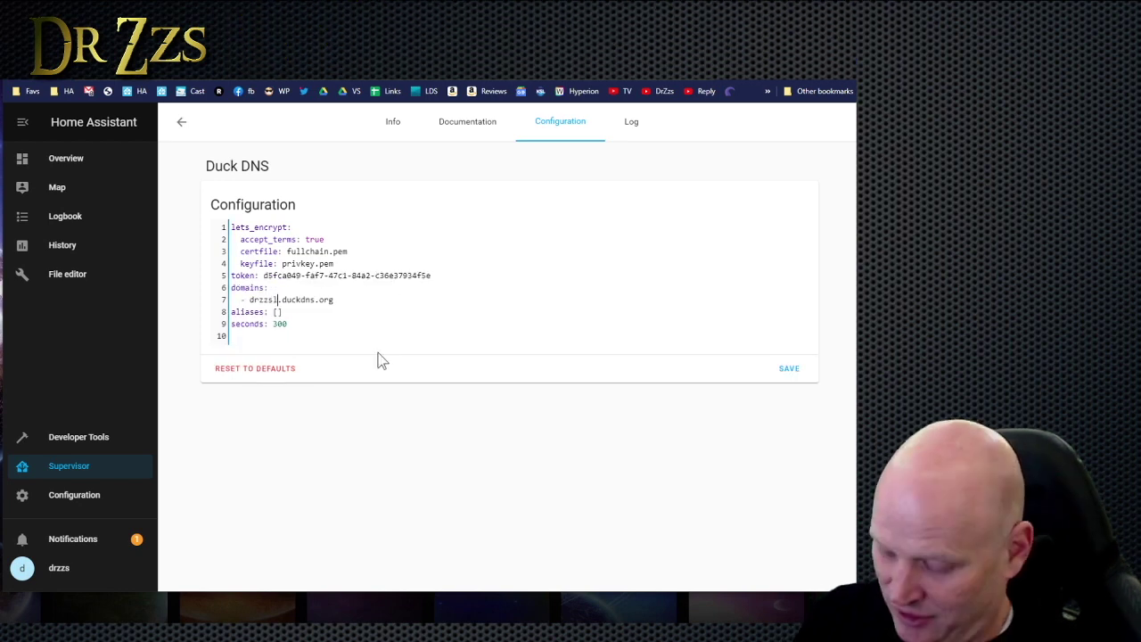
{"action": "type", "text": "lovesre"}
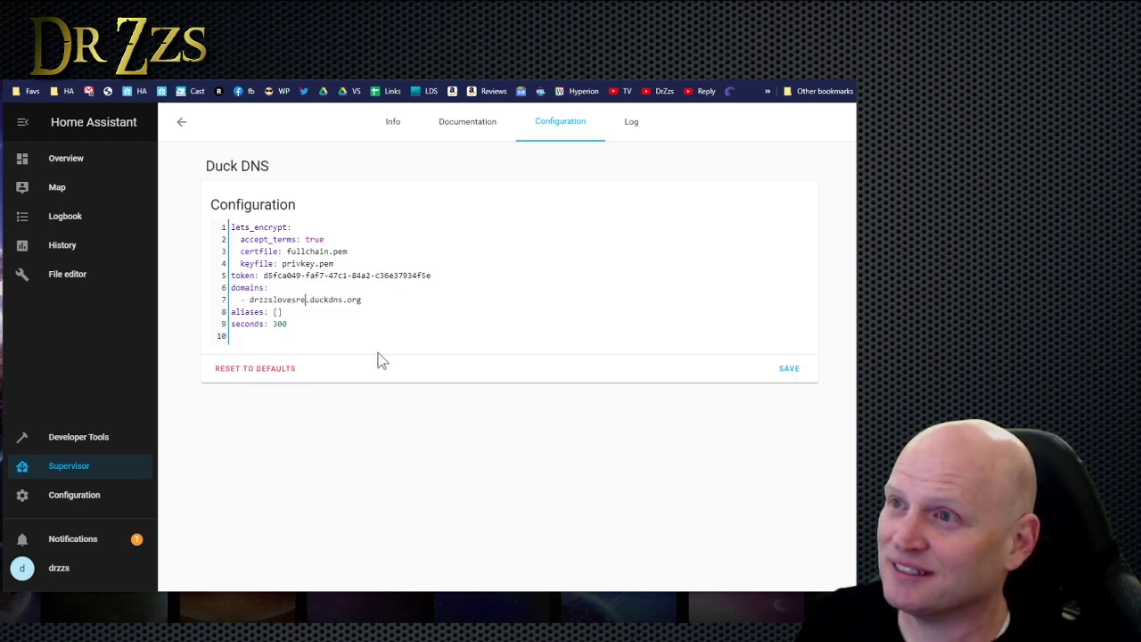
{"action": "type", "text": "ese"}
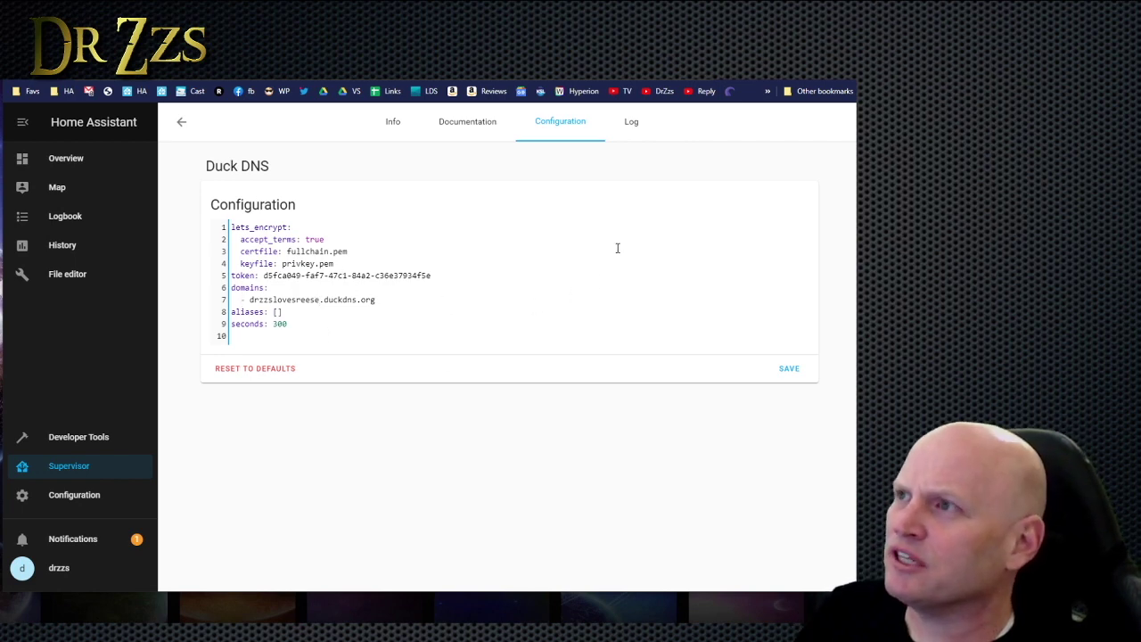
Save the Duck DNS config, restart the add-on, and refresh its log until the certificate appears.
{"action": "left_click", "coordinate": [789, 368]}
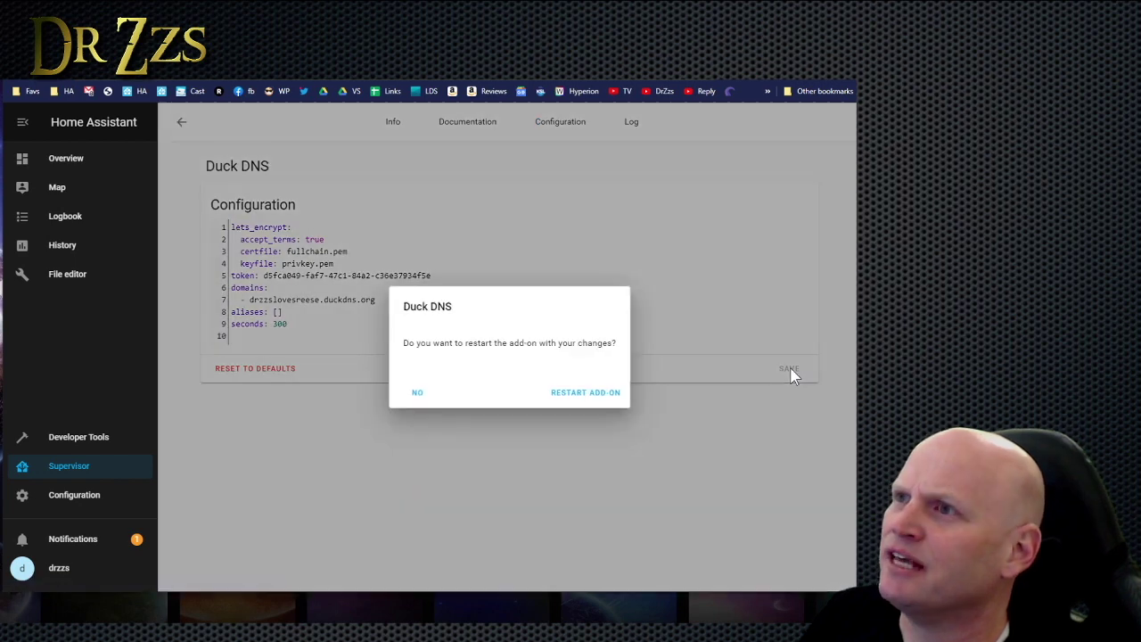
{"action": "left_click", "coordinate": [581, 399]}
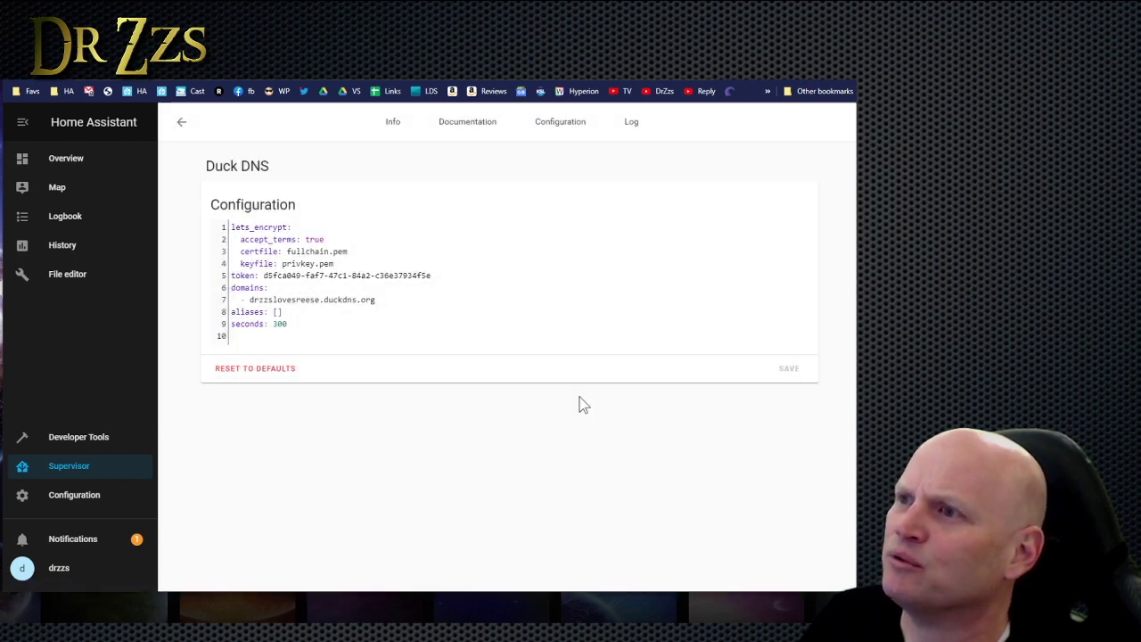
{"action": "left_click", "coordinate": [631, 125]}
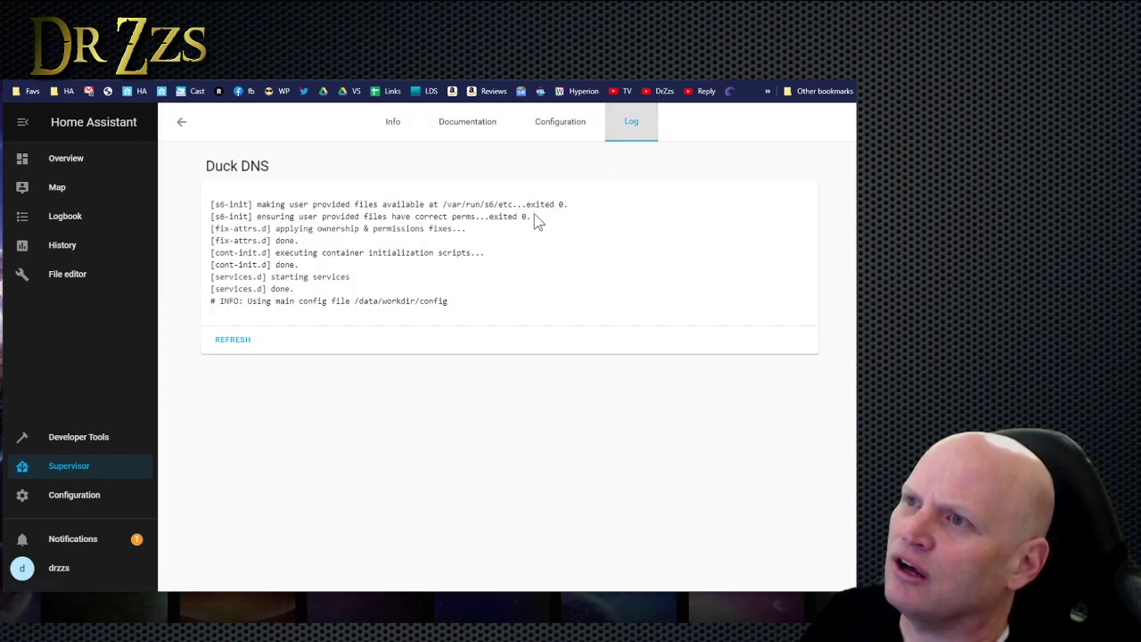
{"action": "left_click", "coordinate": [218, 346]}
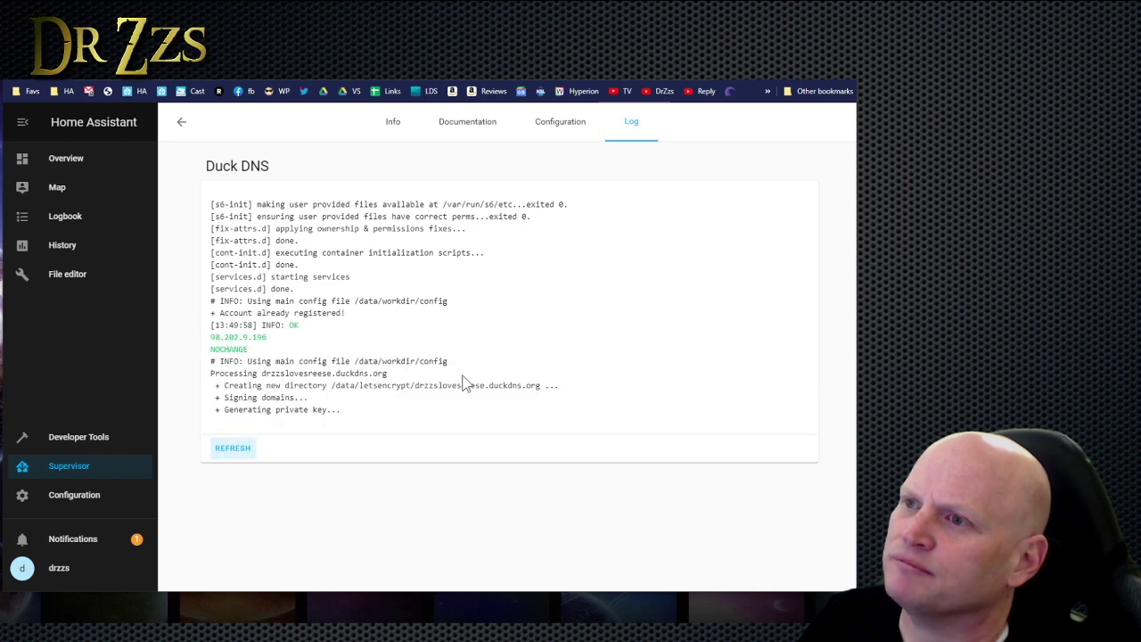
{"action": "left_click", "coordinate": [233, 555]}
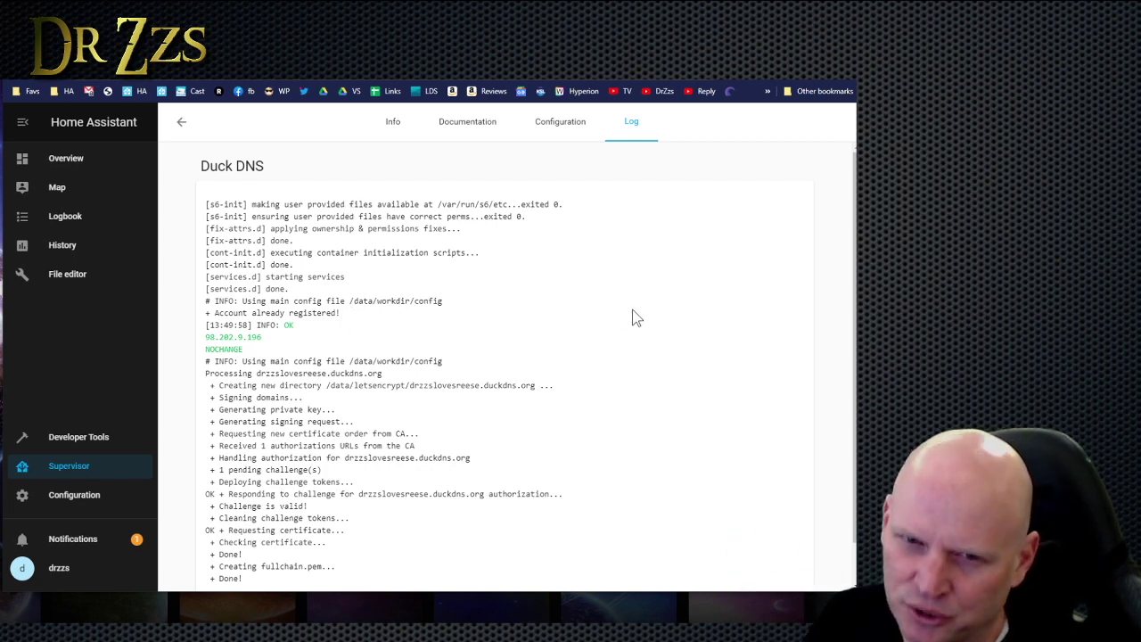
Find Bitwarden RS in the add-on store by searching 'bitwarden', then install and start it.
{"action": "left_click", "coordinate": [183, 122]}
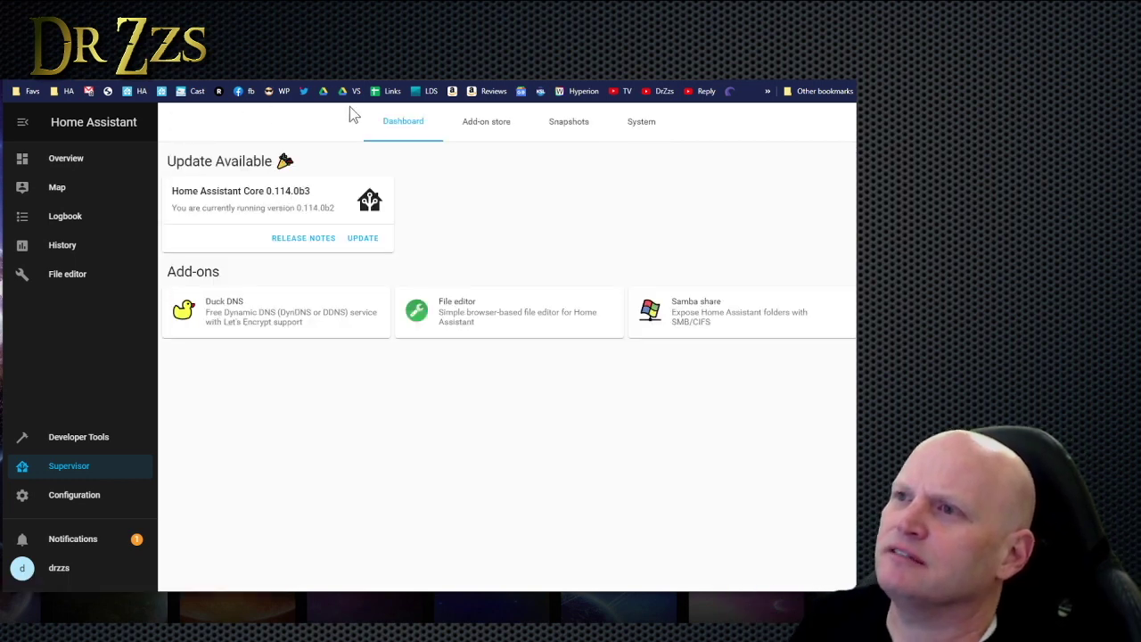
{"action": "left_click", "coordinate": [487, 134]}
{"action": "left_click", "coordinate": [280, 156]}
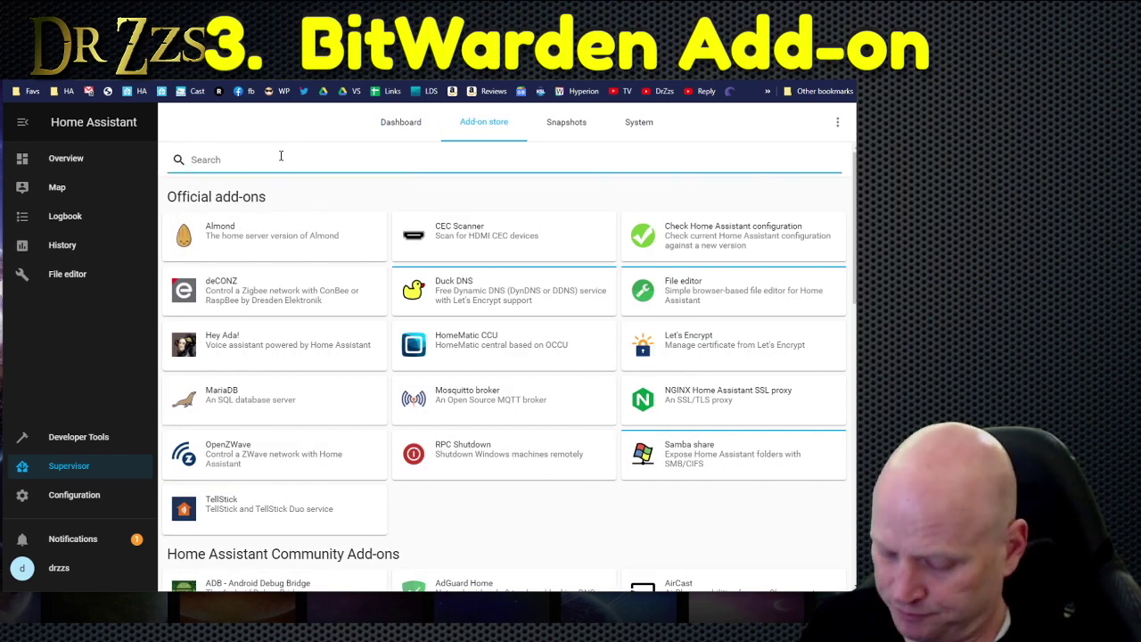
{"action": "type", "text": "bitwarden"}
{"action": "left_click", "coordinate": [272, 261]}
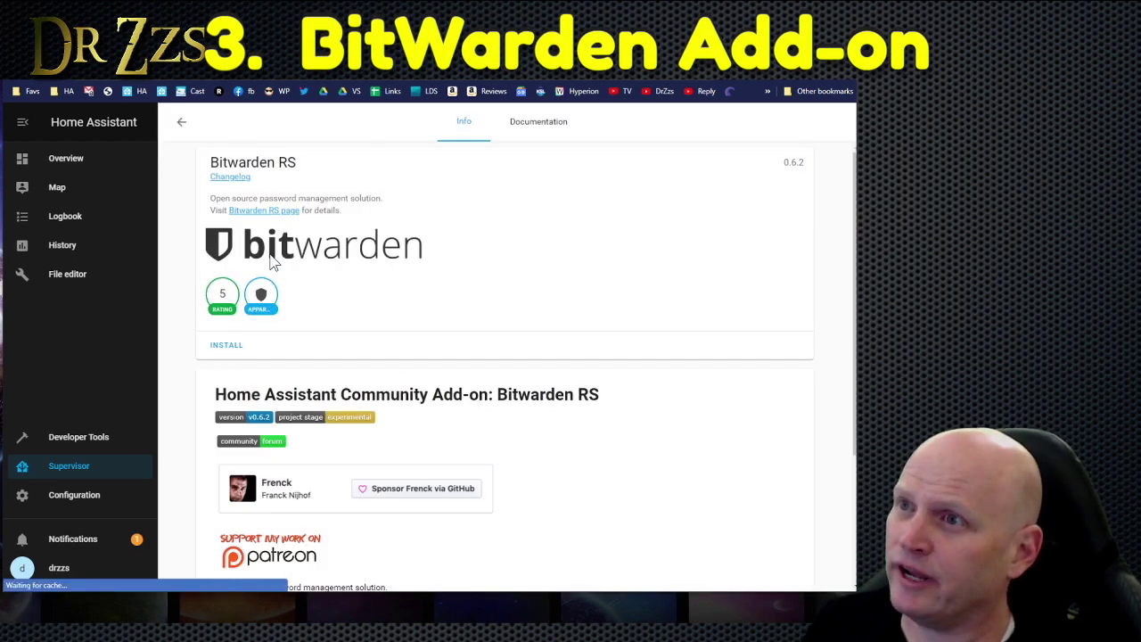
{"action": "left_click", "coordinate": [233, 350]}
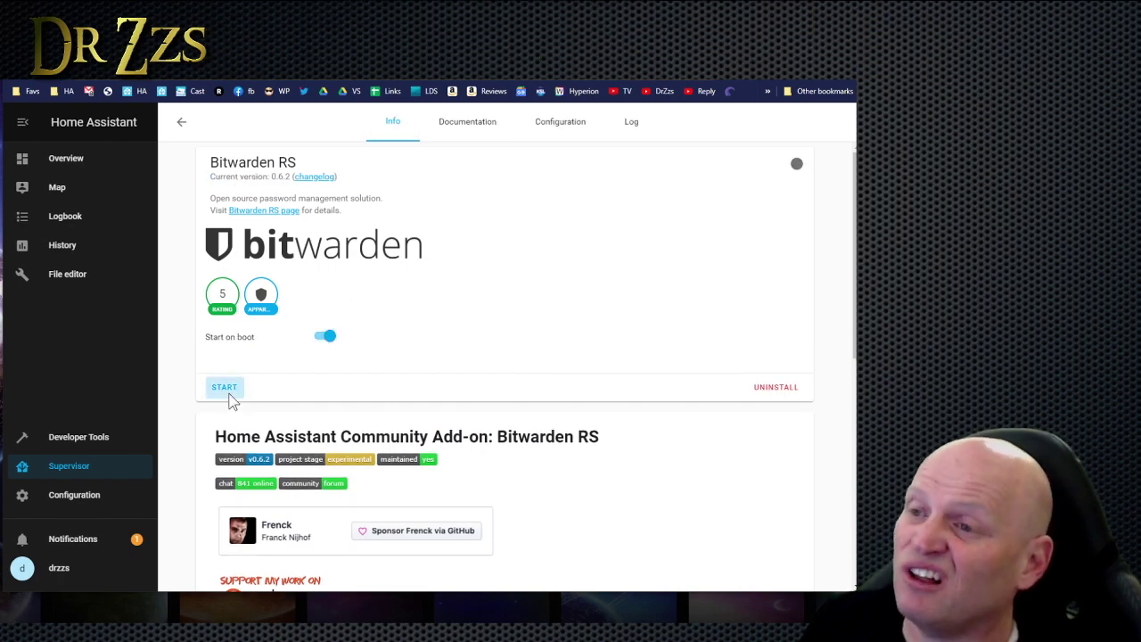
{"action": "left_click", "coordinate": [227, 392]}
Copy the temporary admin token from the Bitwarden RS log and open its web interface.
{"action": "left_click", "coordinate": [631, 122]}
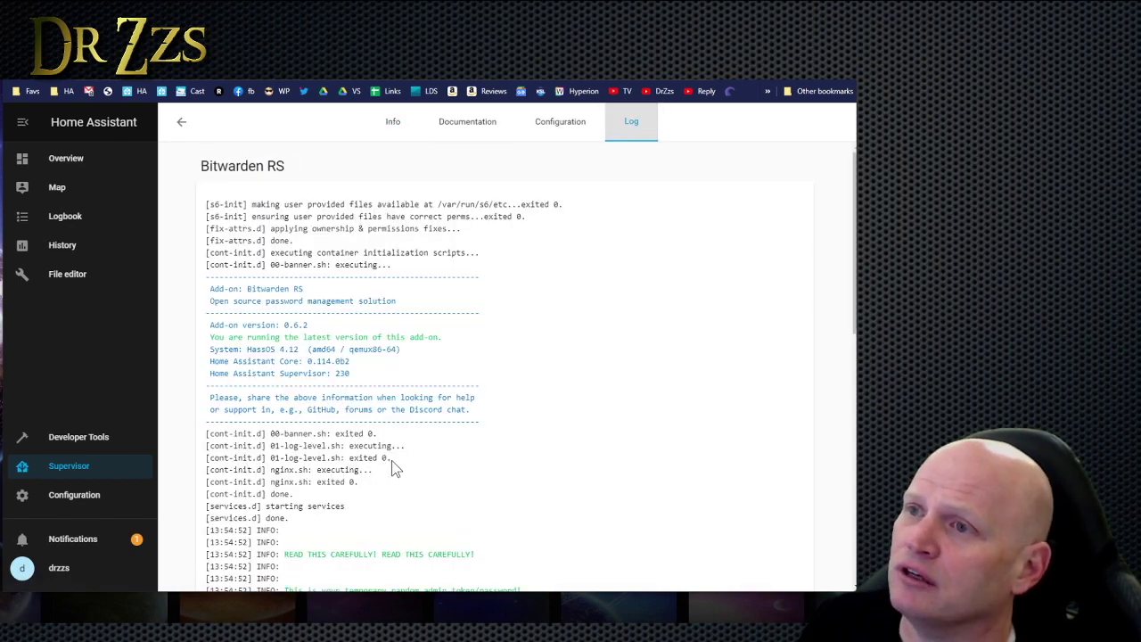
{"action": "scroll", "coordinate": [395, 470], "scroll_direction": "down", "scroll_amount": 3}
{"action": "left_click_drag", "start_coordinate": [581, 313], "coordinate": [284, 313]}
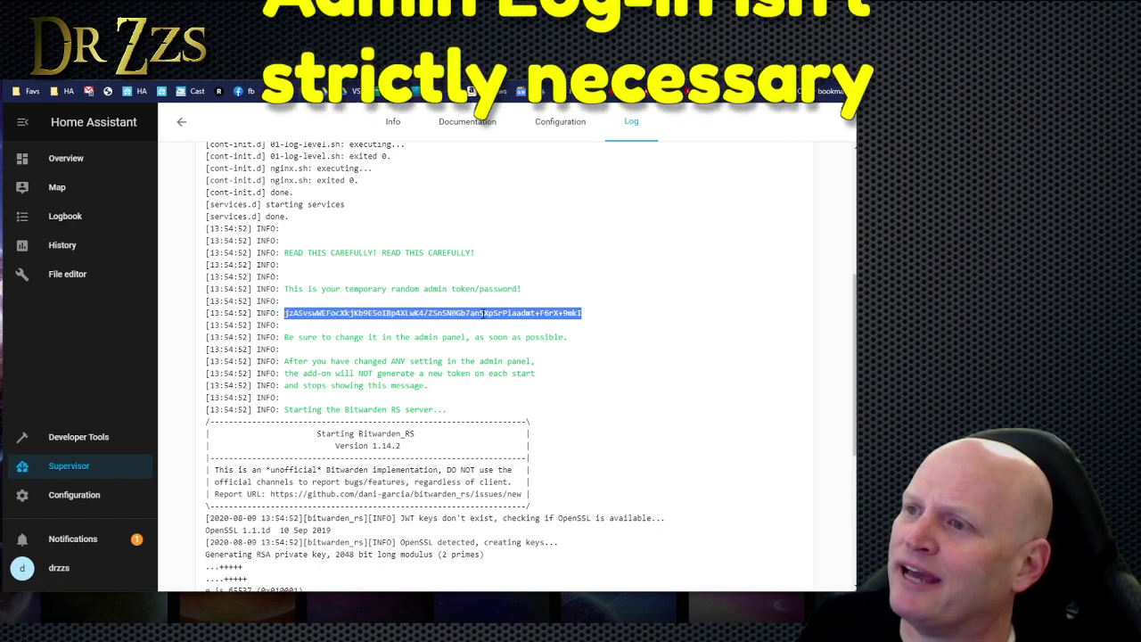
{"action": "scroll", "coordinate": [458, 565], "scroll_direction": "down", "scroll_amount": 3}
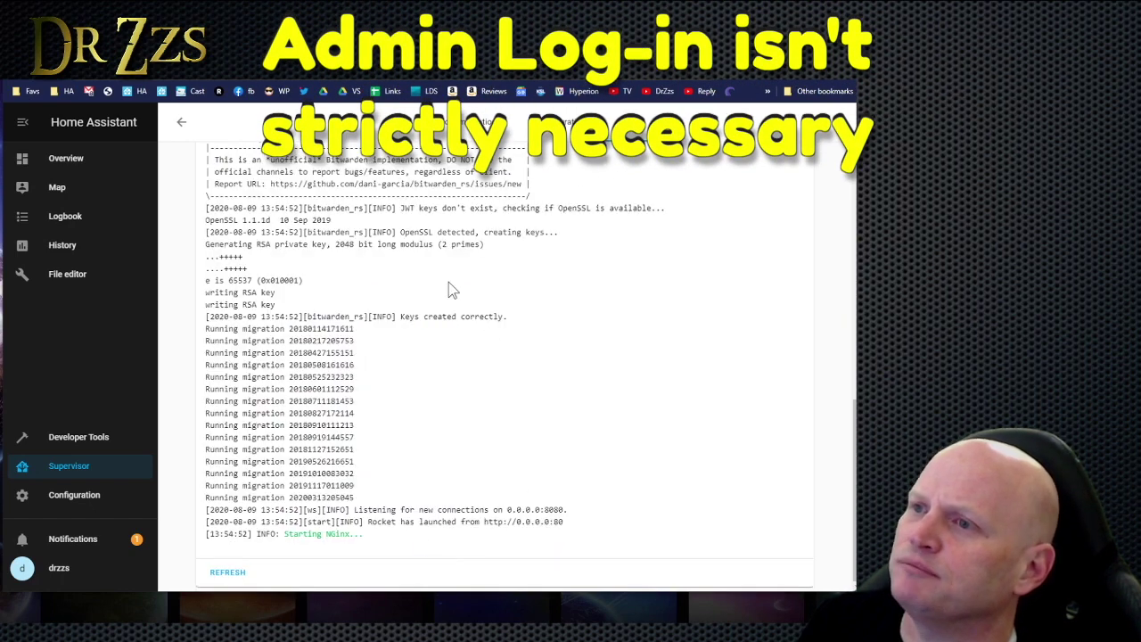
{"action": "scroll", "coordinate": [392, 303], "scroll_direction": "up", "scroll_amount": 10}
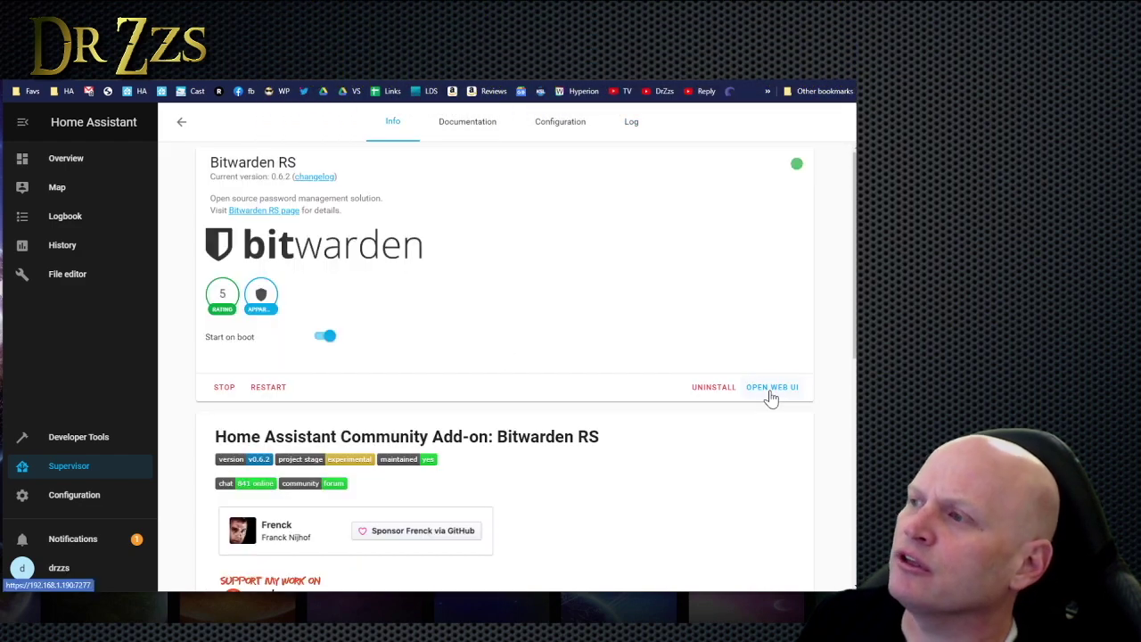
{"action": "left_click", "coordinate": [771, 392]}
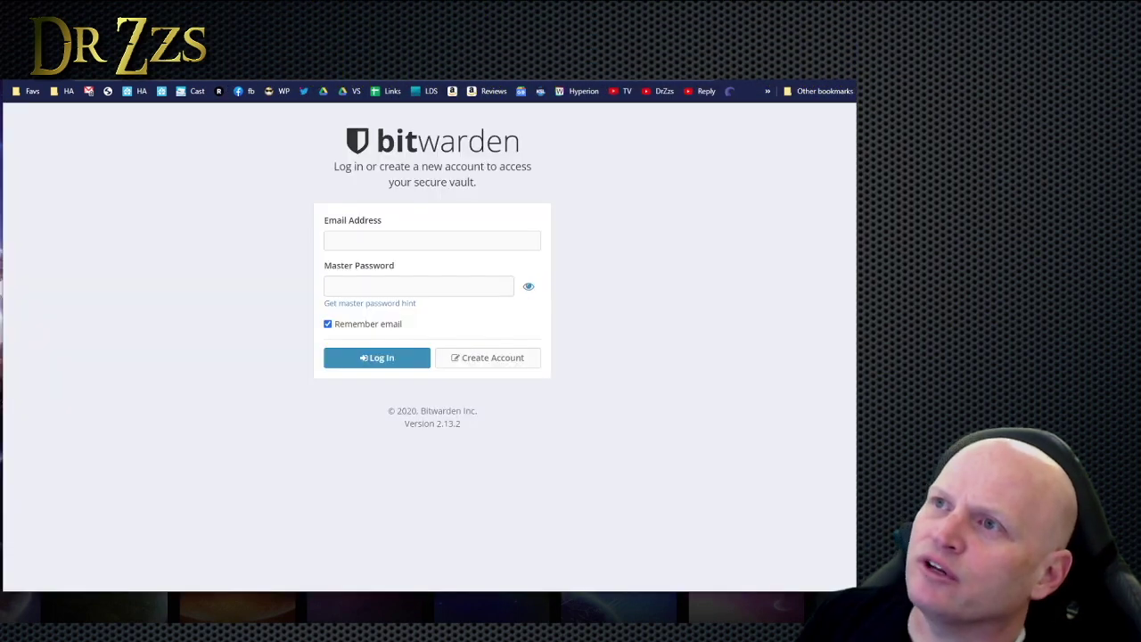
Load the Bitwarden /admin page and log in with the pasted admin token.
{"action": "key", "text": "ctrl+l"}
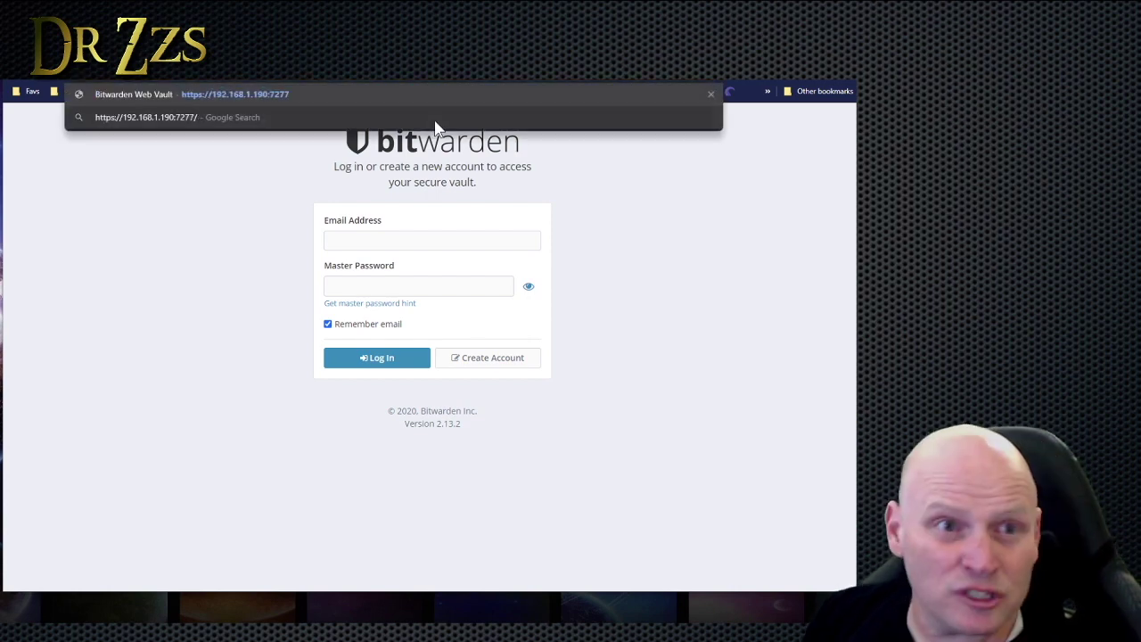
{"action": "type", "text": "a"}
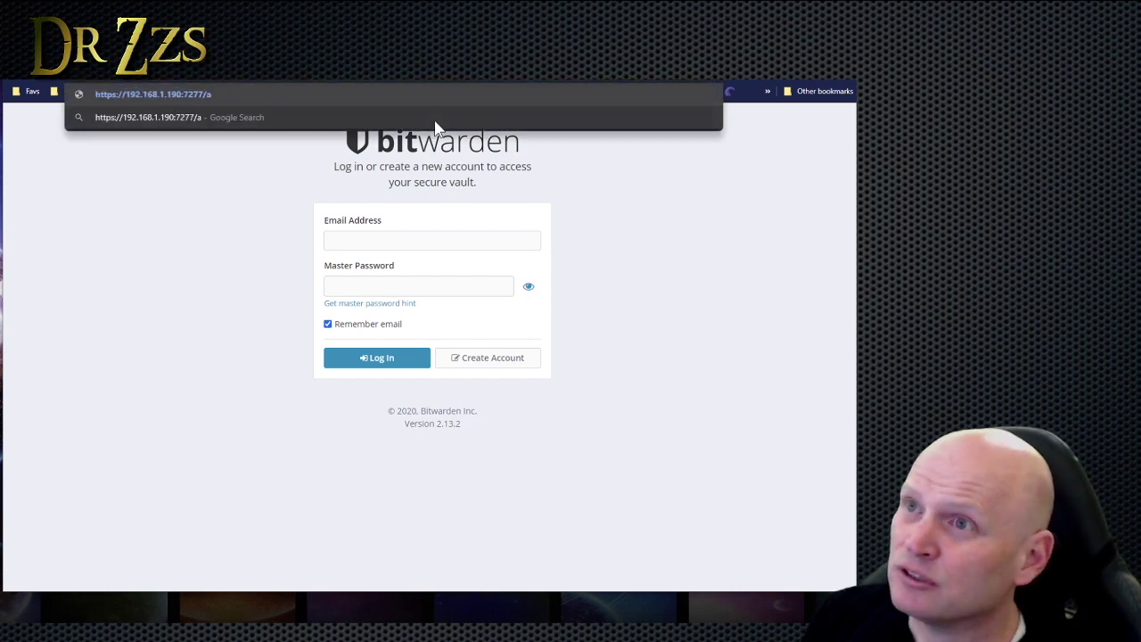
{"action": "type", "text": "dmin"}
{"action": "key", "text": "Return"}
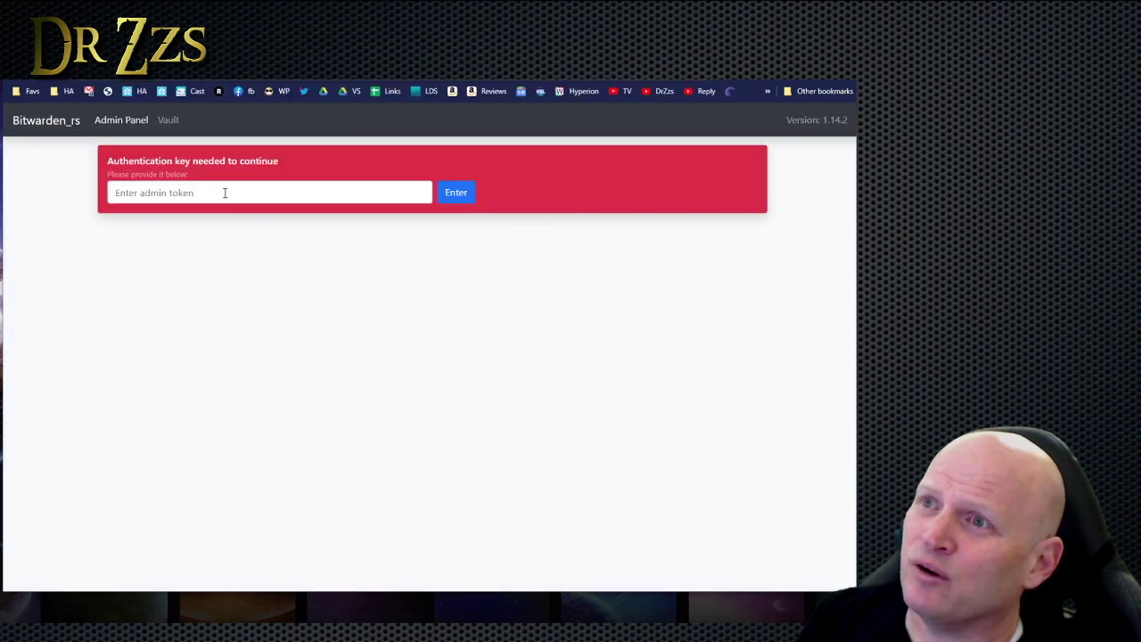
{"action": "key", "text": "ctrl+v"}
{"action": "left_click", "coordinate": [456, 192]}
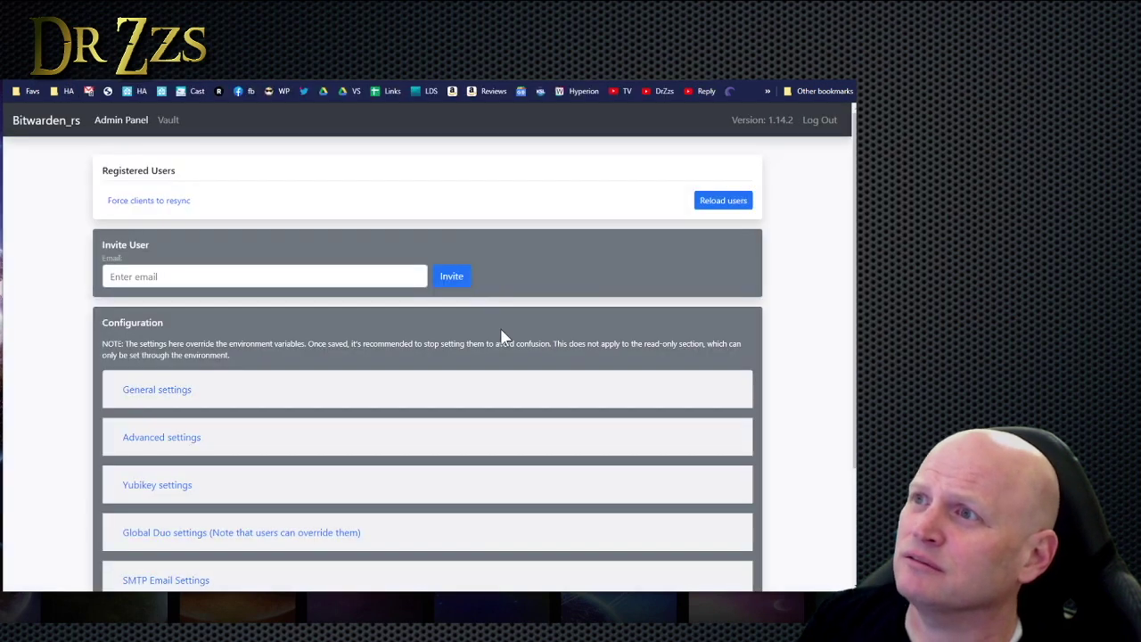
{"action": "scroll", "coordinate": [535, 375], "scroll_direction": "down", "scroll_amount": 2}
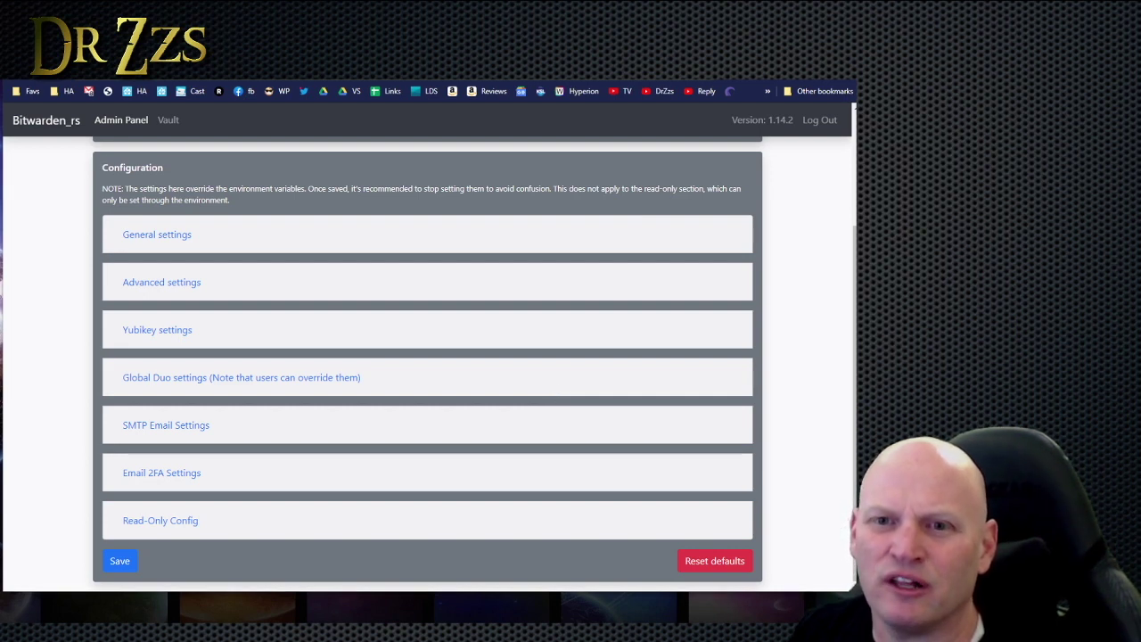
{"action": "left_click", "coordinate": [163, 238]}
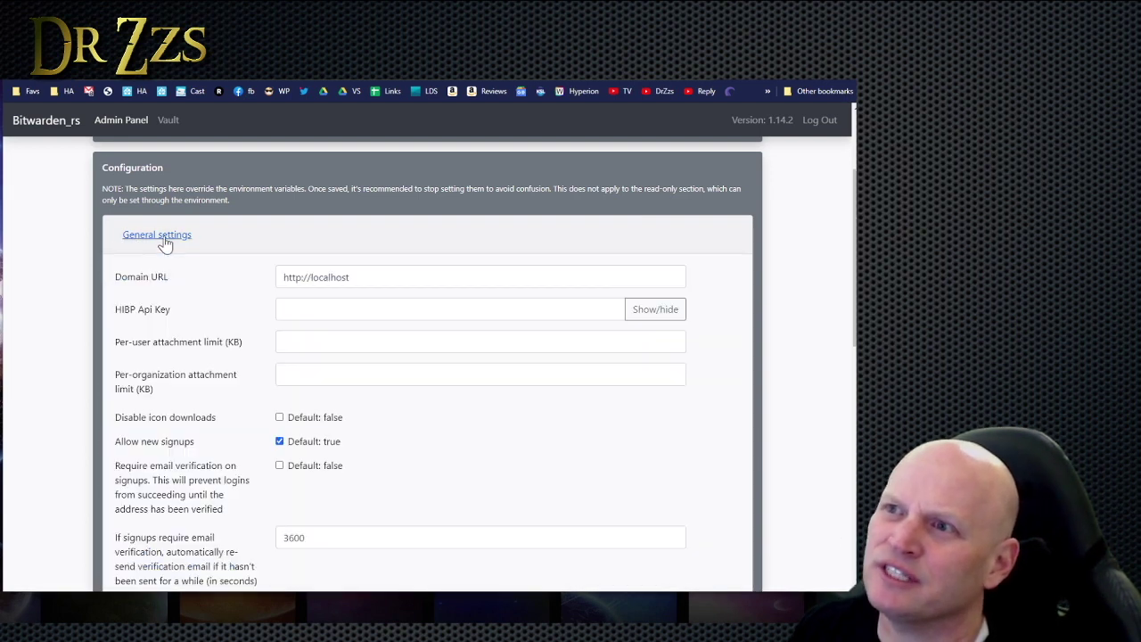
{"action": "left_click", "coordinate": [300, 277]}
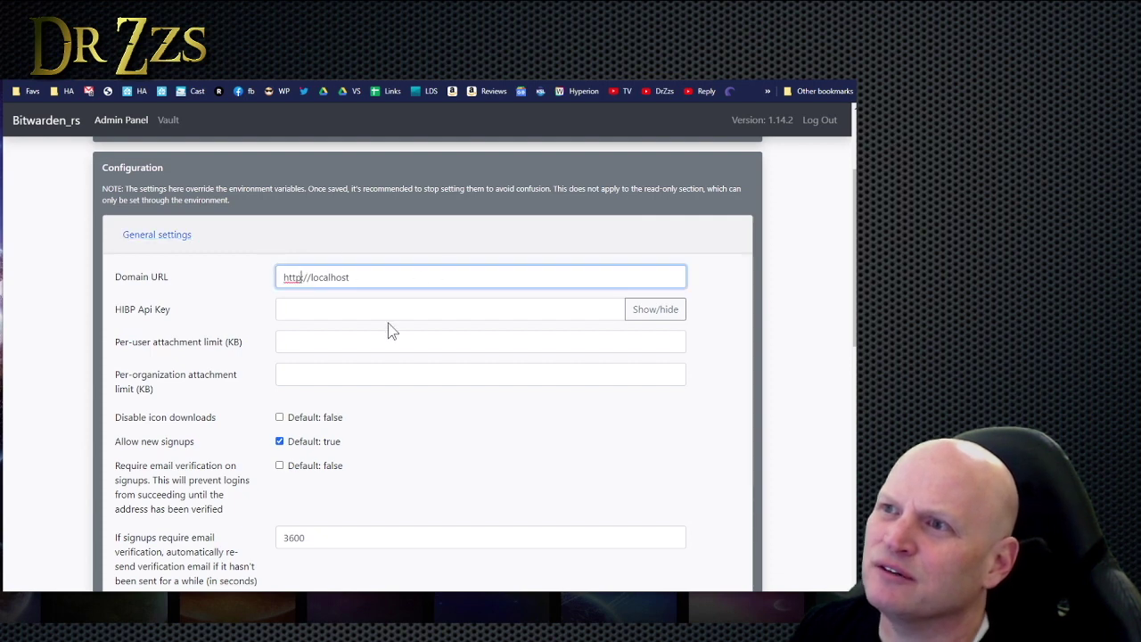
{"action": "key", "text": "ctrl+a"}
{"action": "type", "text": "https://dr"}
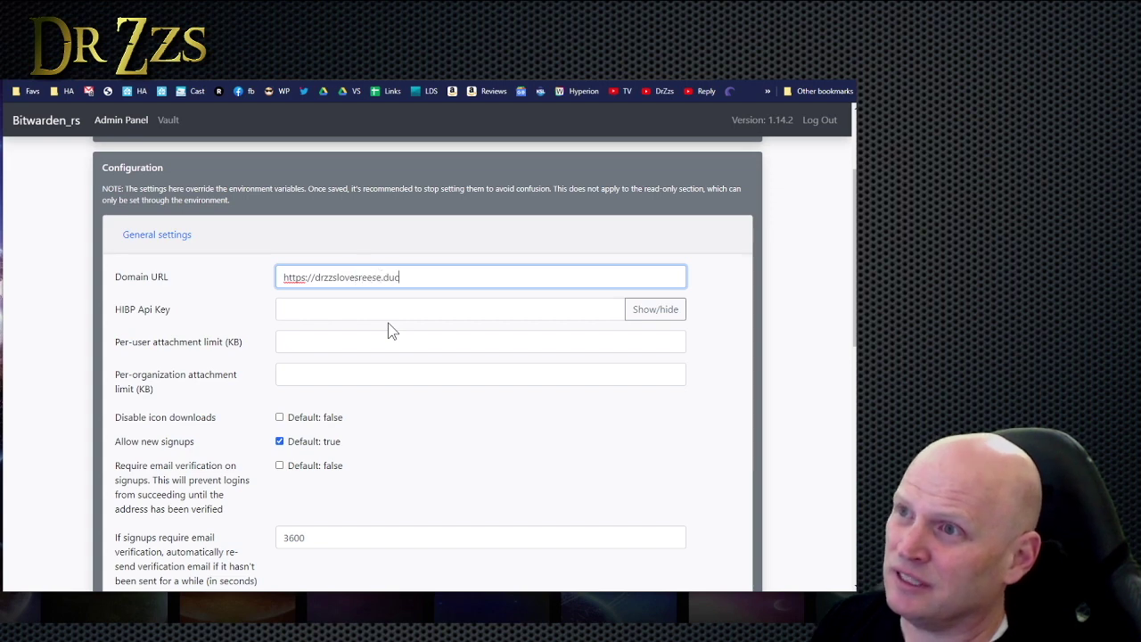
{"action": "scroll", "coordinate": [419, 374], "scroll_direction": "down", "scroll_amount": 5}
{"action": "double_click", "coordinate": [455, 410]}
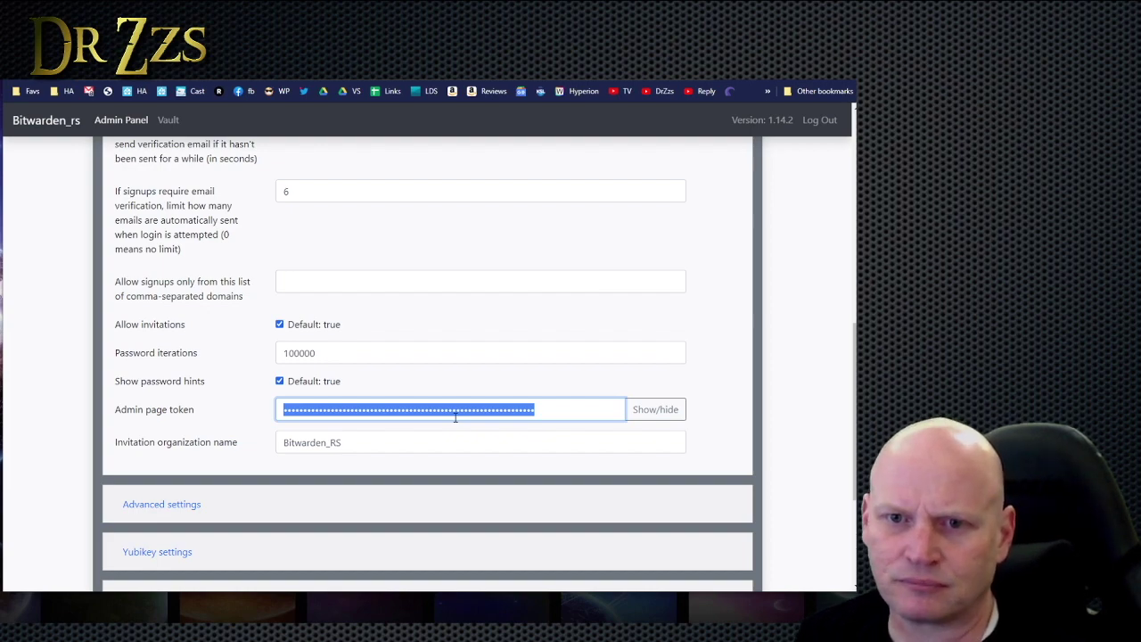
{"action": "scroll", "coordinate": [588, 285], "scroll_direction": "up", "scroll_amount": 8}
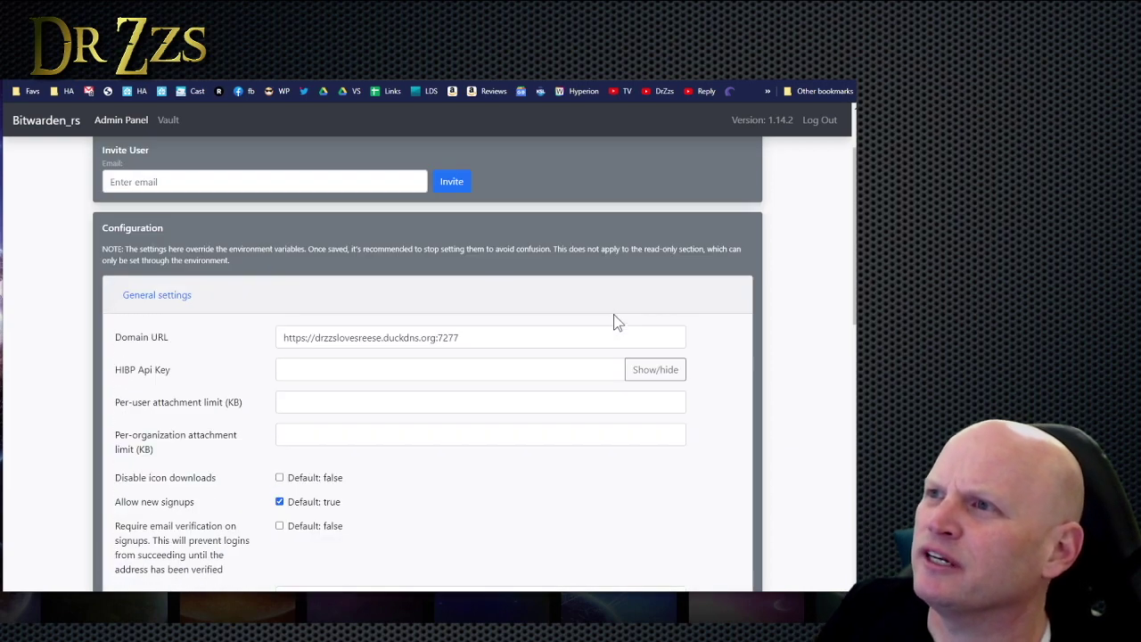
{"action": "scroll", "coordinate": [617, 322], "scroll_direction": "up", "scroll_amount": 1}
Start a new vault account, filling in the account e-mail and name fields.
{"action": "left_click", "coordinate": [169, 120]}
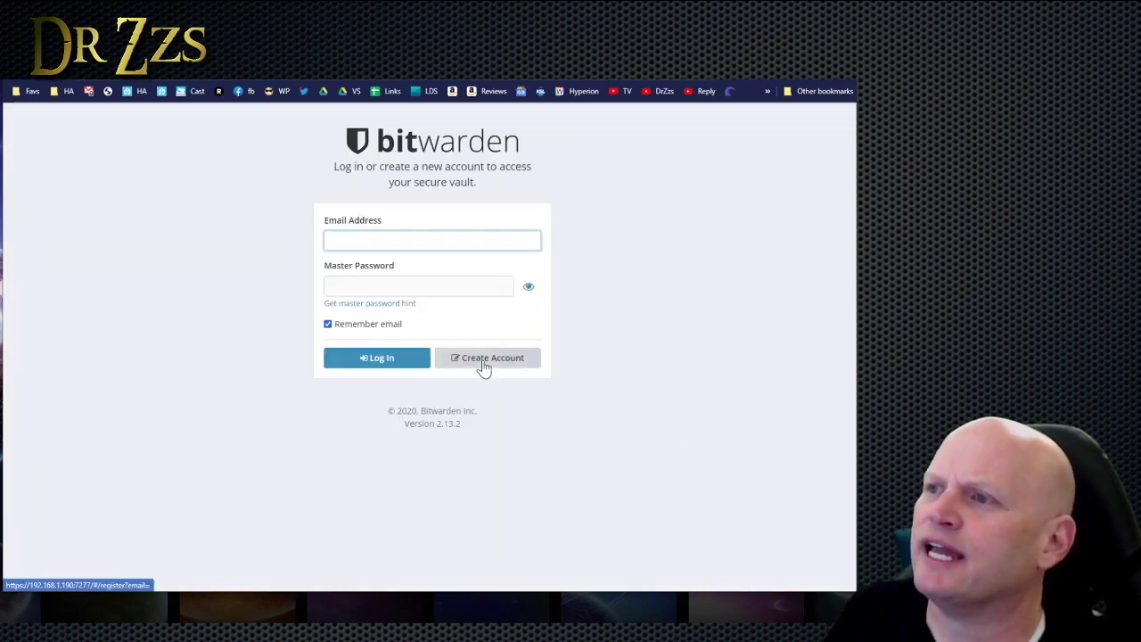
{"action": "left_click", "coordinate": [484, 358]}
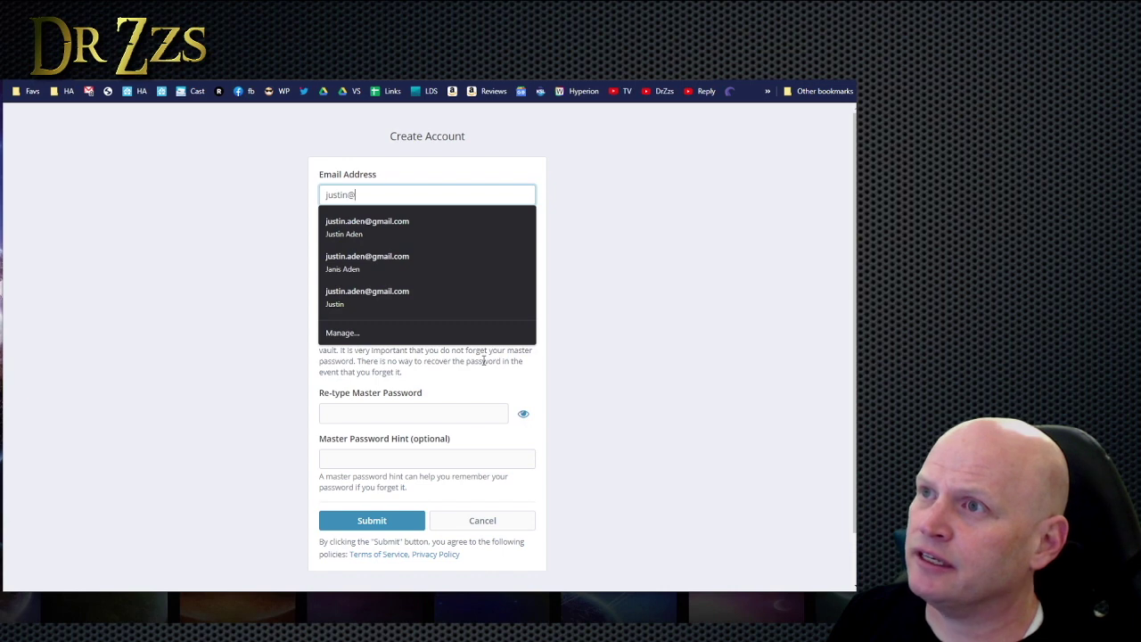
{"action": "key", "text": "Tab"}
{"action": "type", "text": "drzzs"}
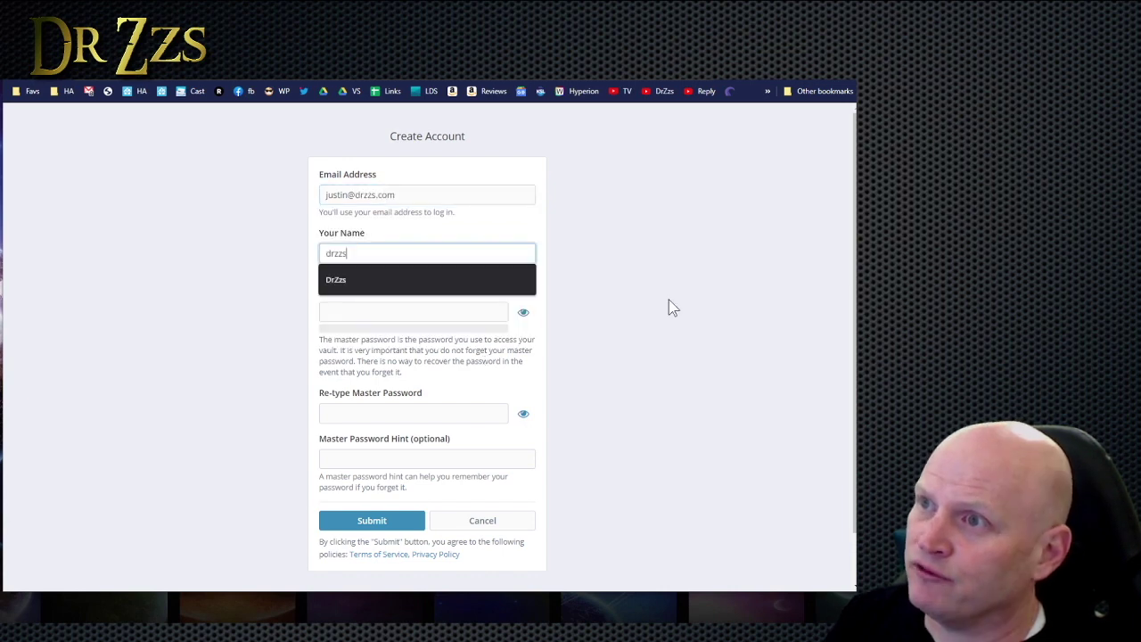
{"action": "left_click", "coordinate": [667, 305]}
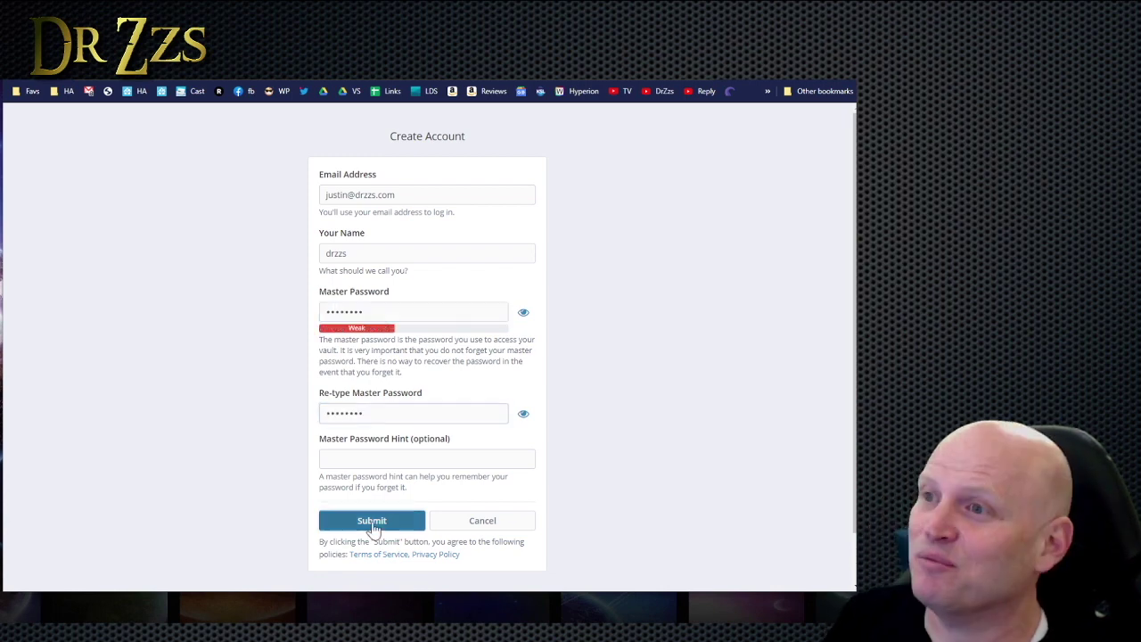
Submit the account, accept the weak master password warning, and log in to the vault.
{"action": "left_click", "coordinate": [371, 519]}
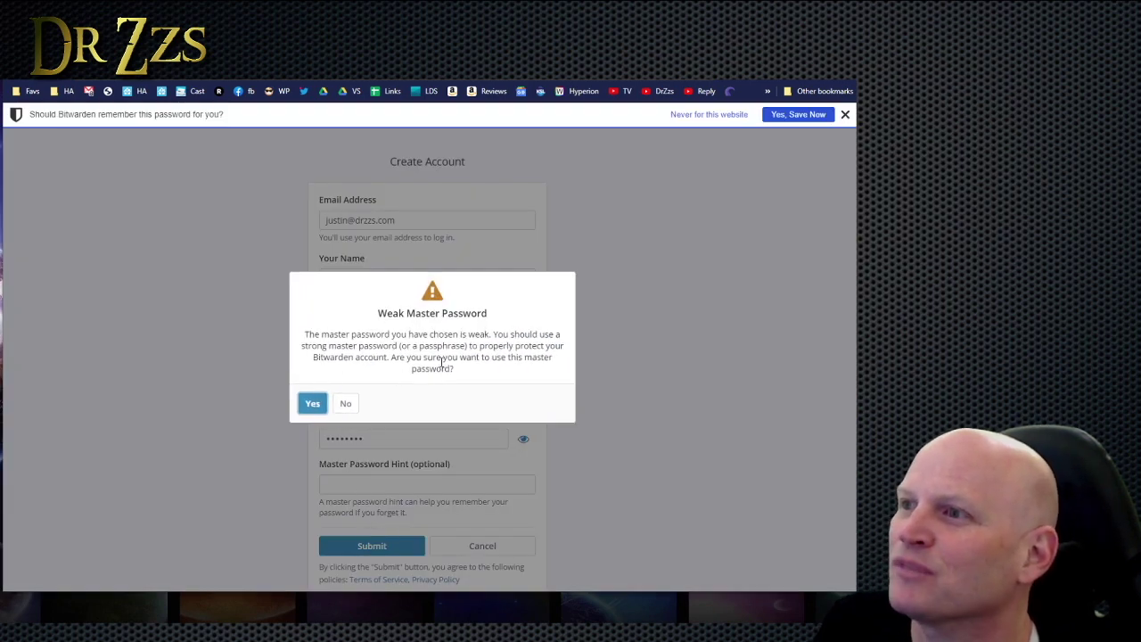
{"action": "left_click", "coordinate": [310, 408]}
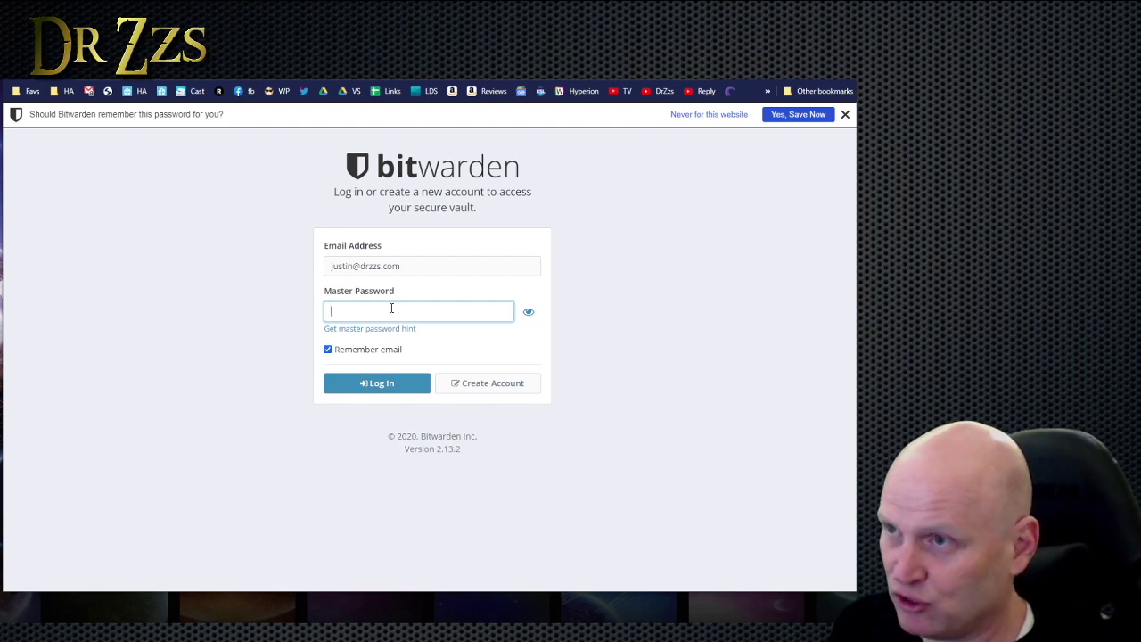
{"action": "key", "text": "Return"}
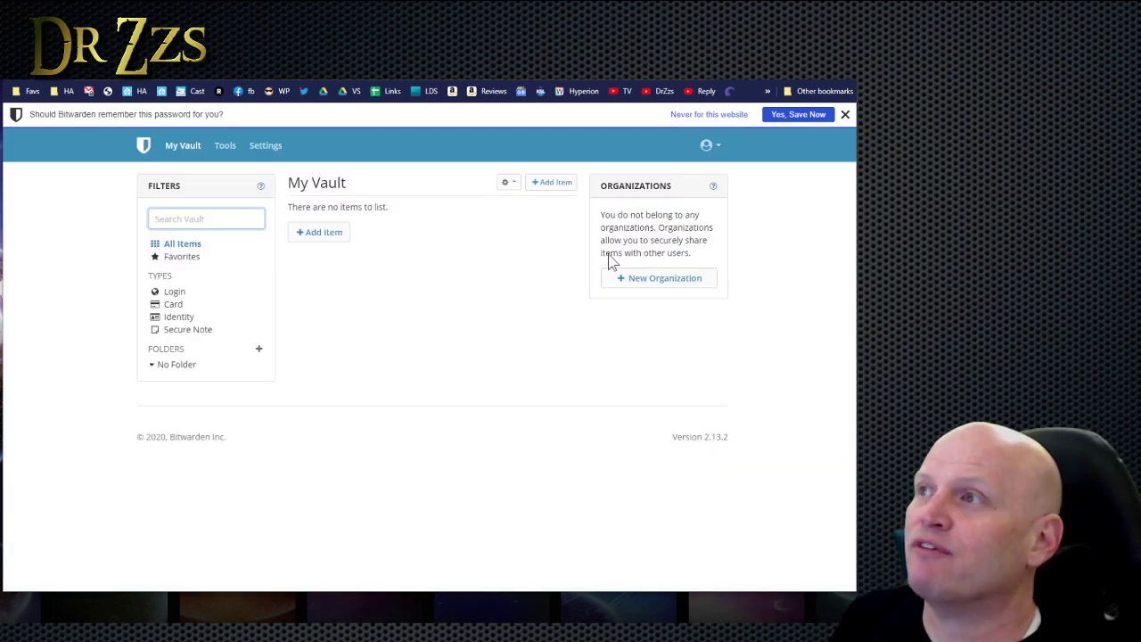
{"action": "left_click", "coordinate": [845, 115]}
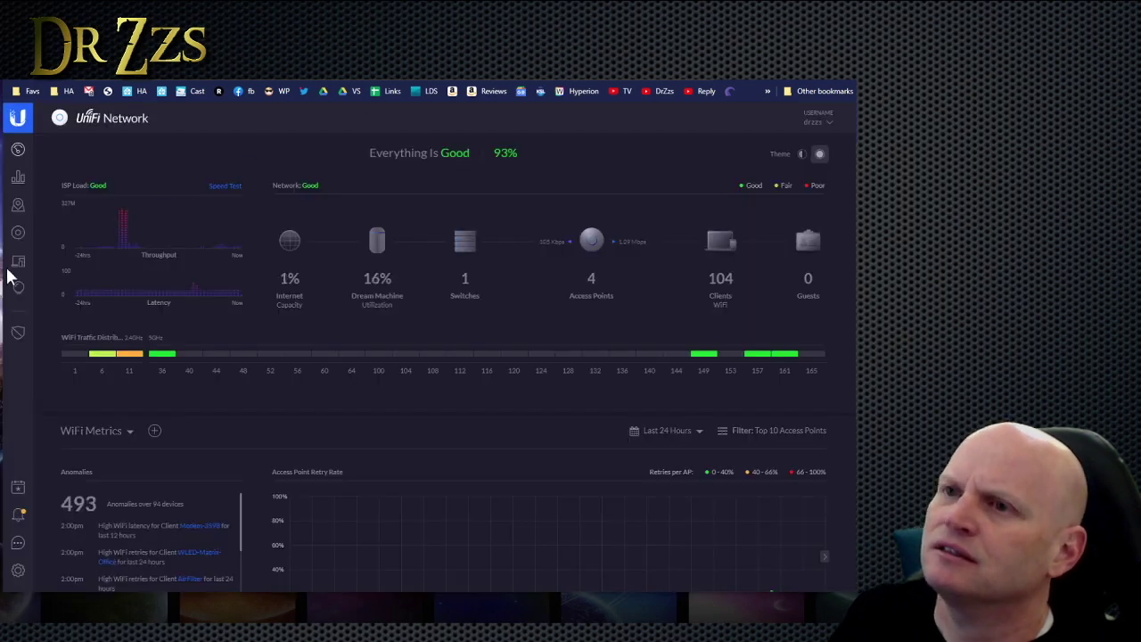
Name the new port forward rule ReeseBW with port 7271 and forward port 7277.
{"action": "scroll", "coordinate": [23, 425], "scroll_direction": "down", "scroll_amount": 3}
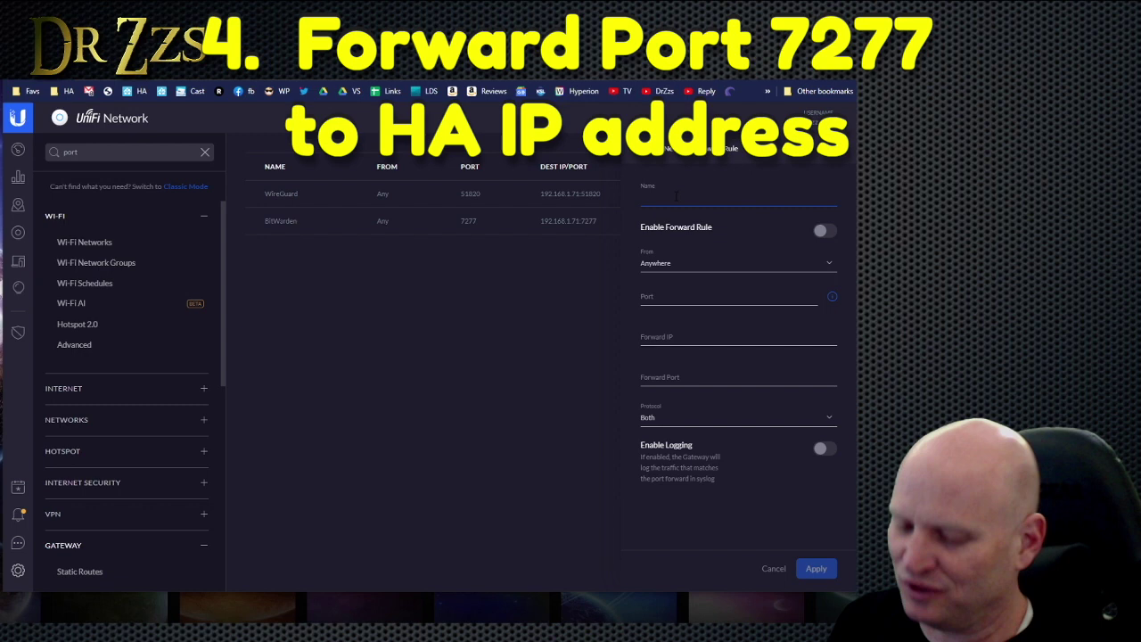
{"action": "type", "text": "ReeseBW"}
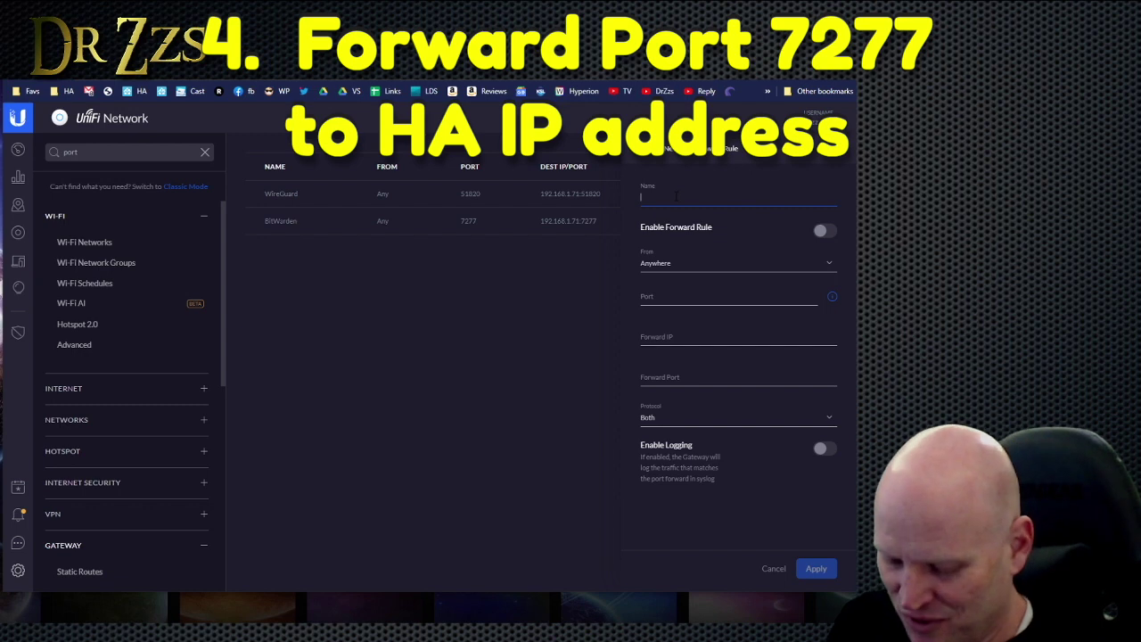
{"action": "left_click", "coordinate": [654, 298]}
{"action": "type", "text": "727"}
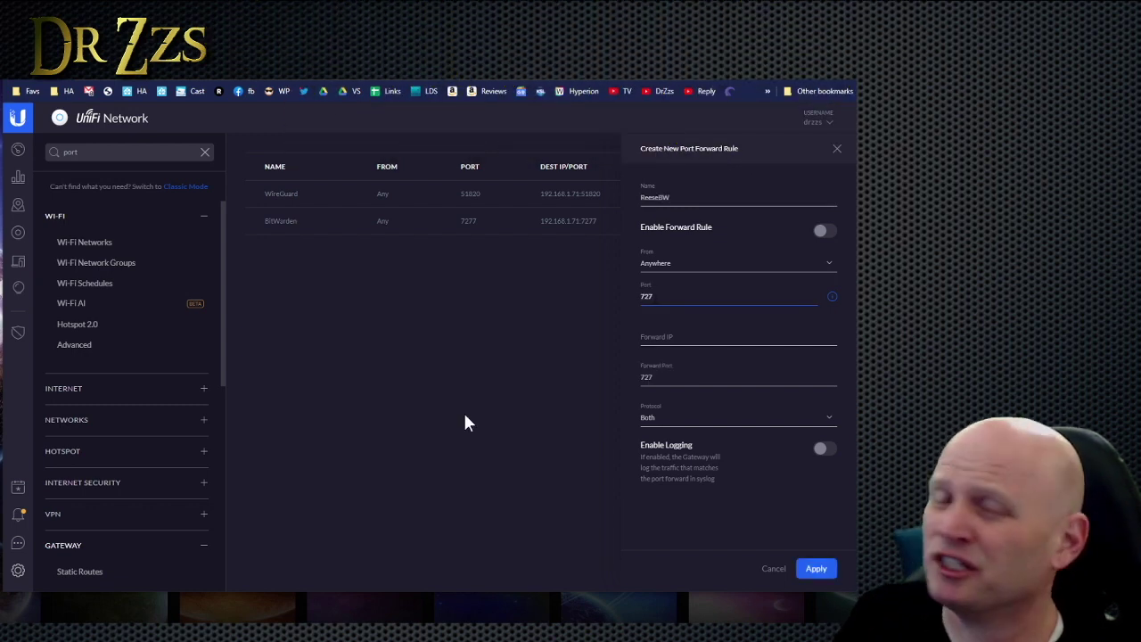
{"action": "type", "text": "1"}
{"action": "left_click", "coordinate": [658, 377]}
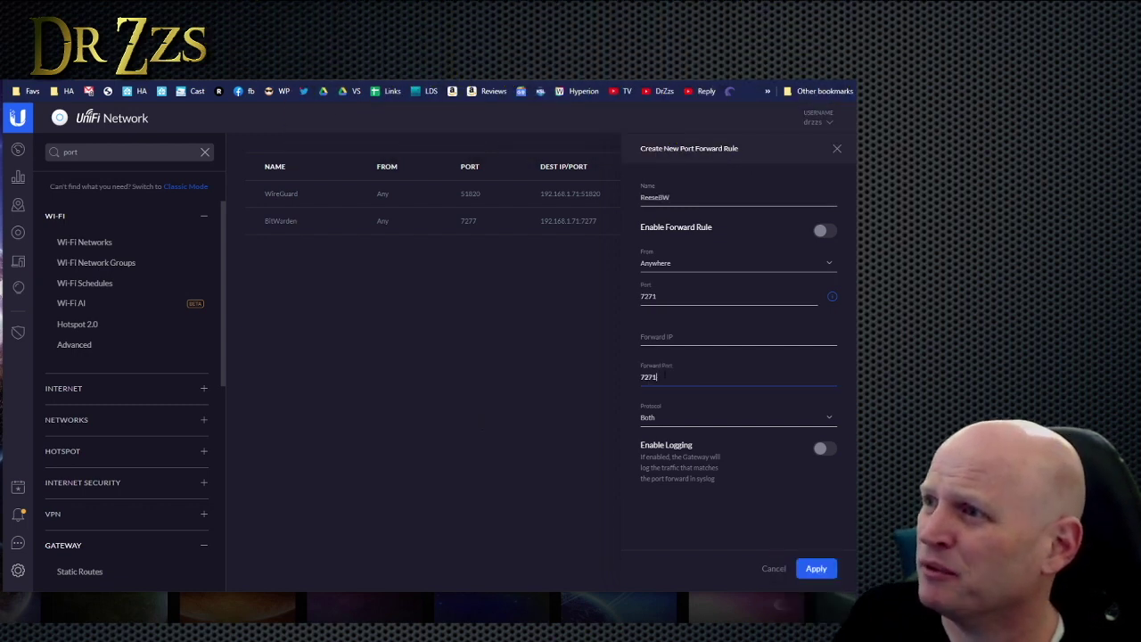
{"action": "key", "text": "BackSpace"}
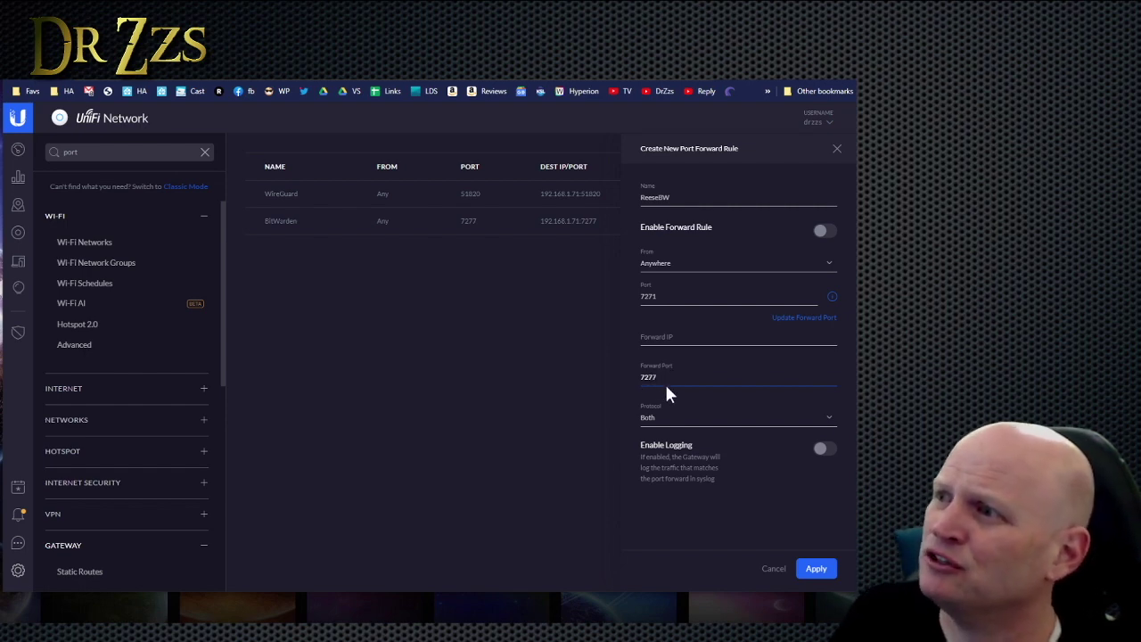
Set the forward IP to 192.168.1.190 and apply the rule.
{"action": "left_click", "coordinate": [657, 338]}
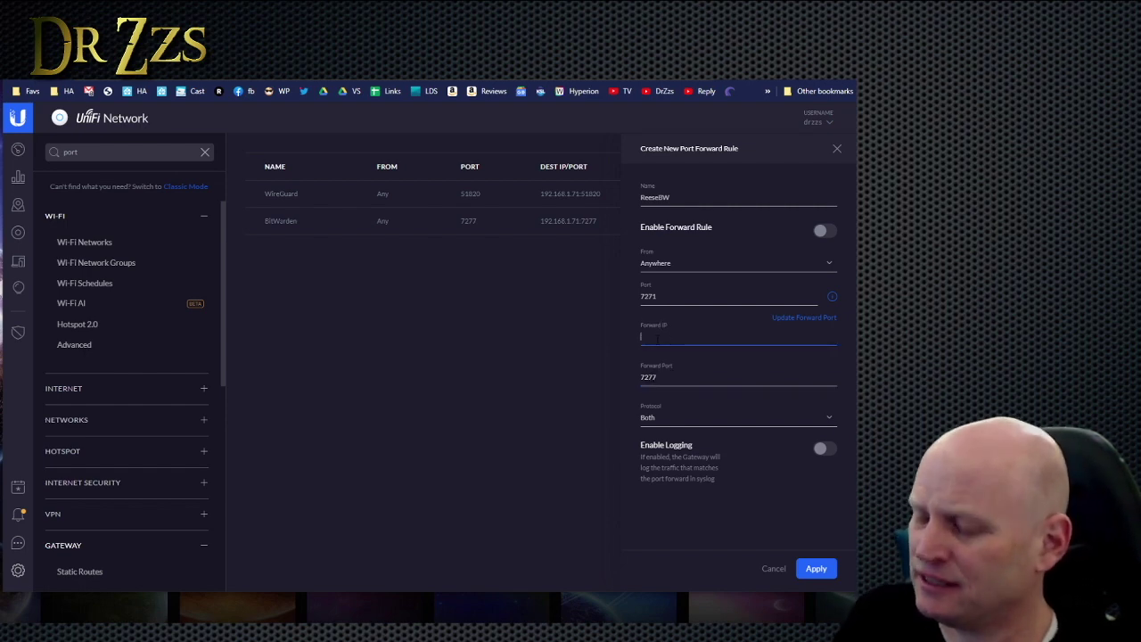
{"action": "type", "text": "192"}
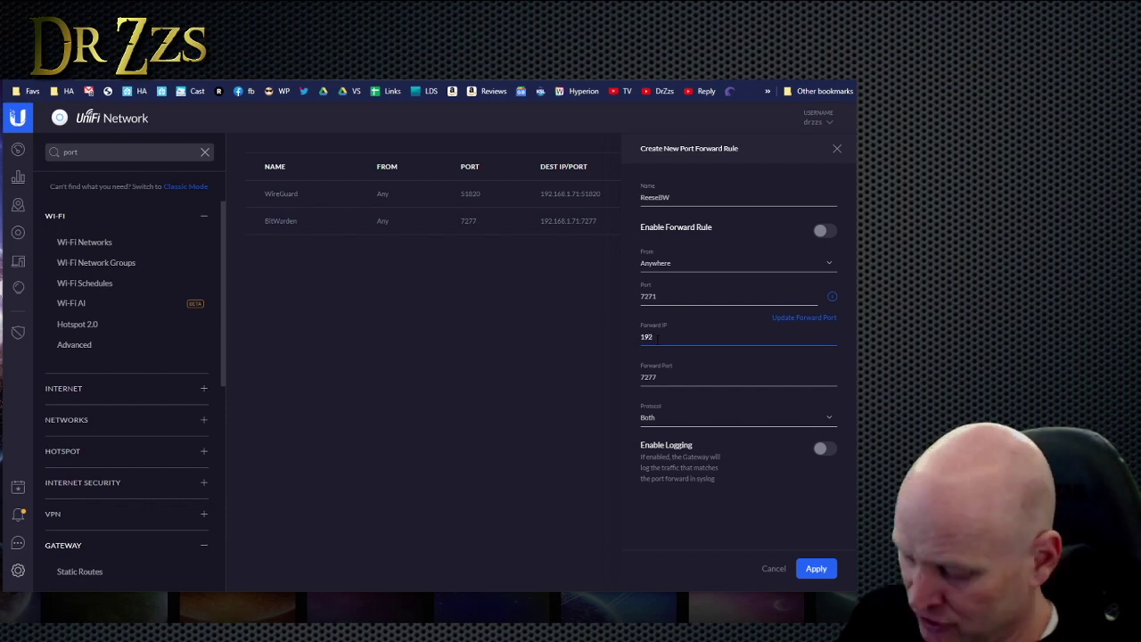
{"action": "type", "text": ".1"}
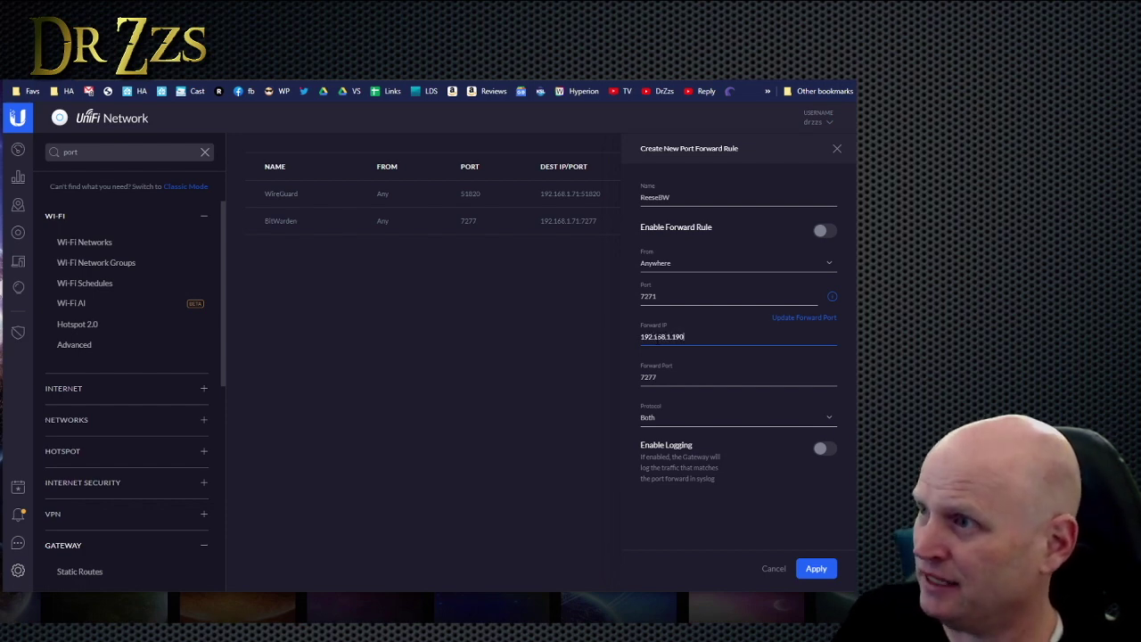
{"action": "type", "text": "68.1.190"}
{"action": "left_click", "coordinate": [818, 568]}
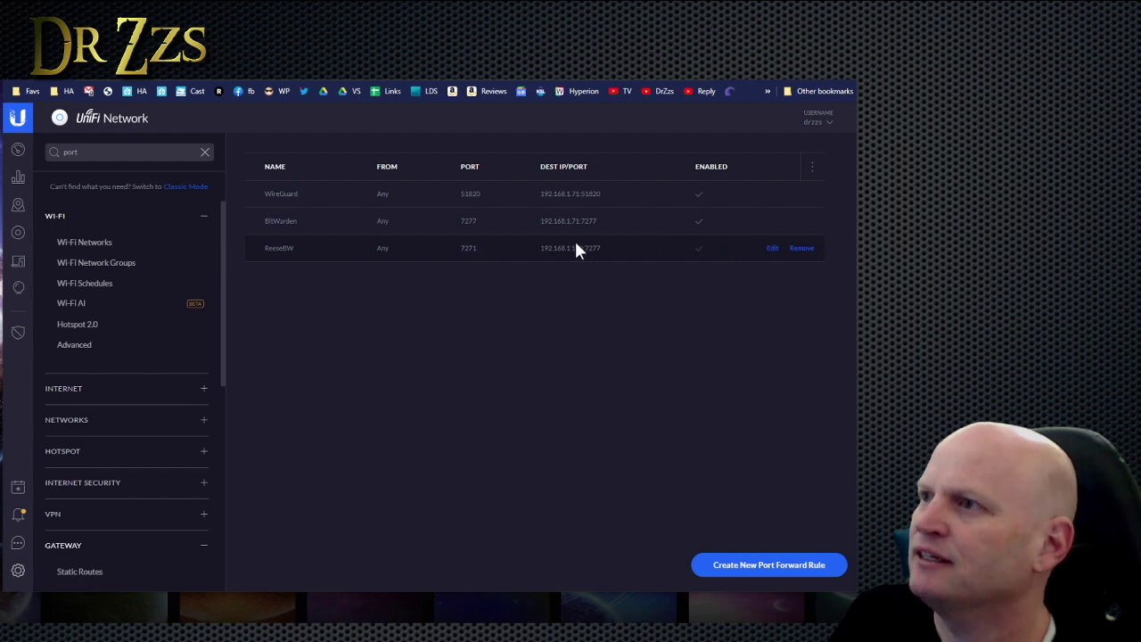
{"action": "left_click", "coordinate": [723, 80]}
{"action": "left_click", "coordinate": [749, 80]}
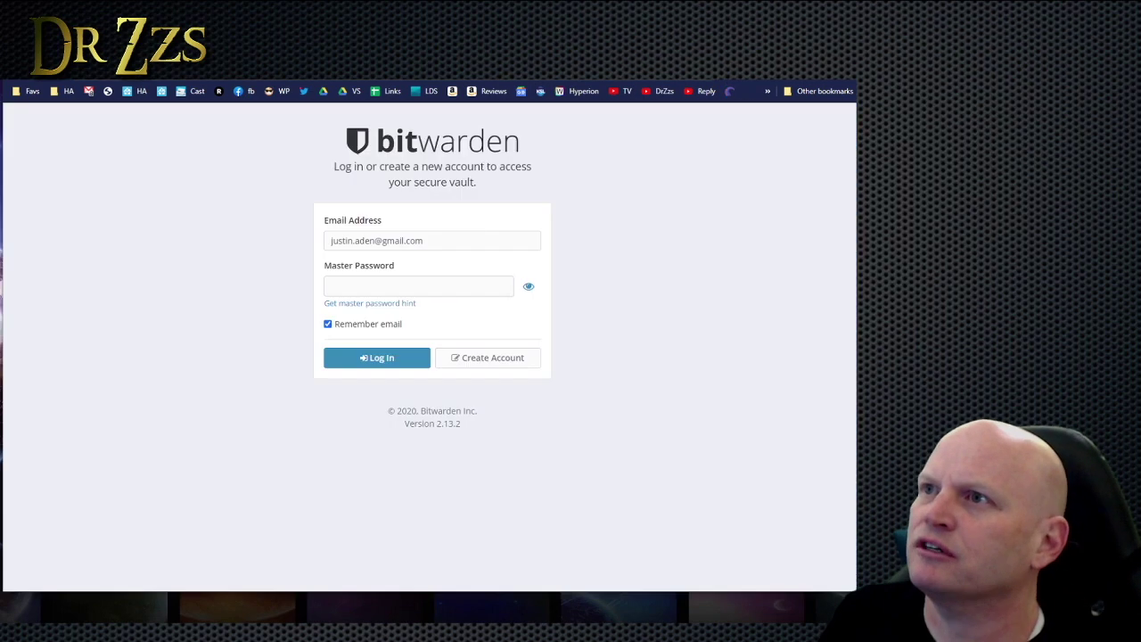
{"action": "left_click", "coordinate": [779, 85]}
{"action": "key", "text": "ctrl+t"}
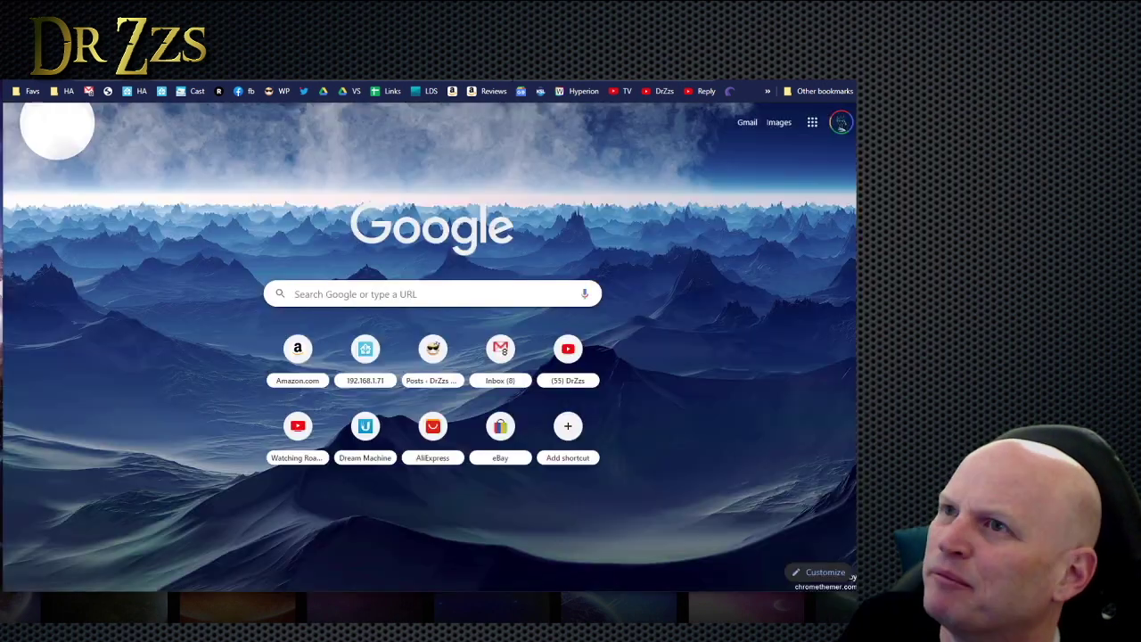
{"action": "type", "text": "htt"}
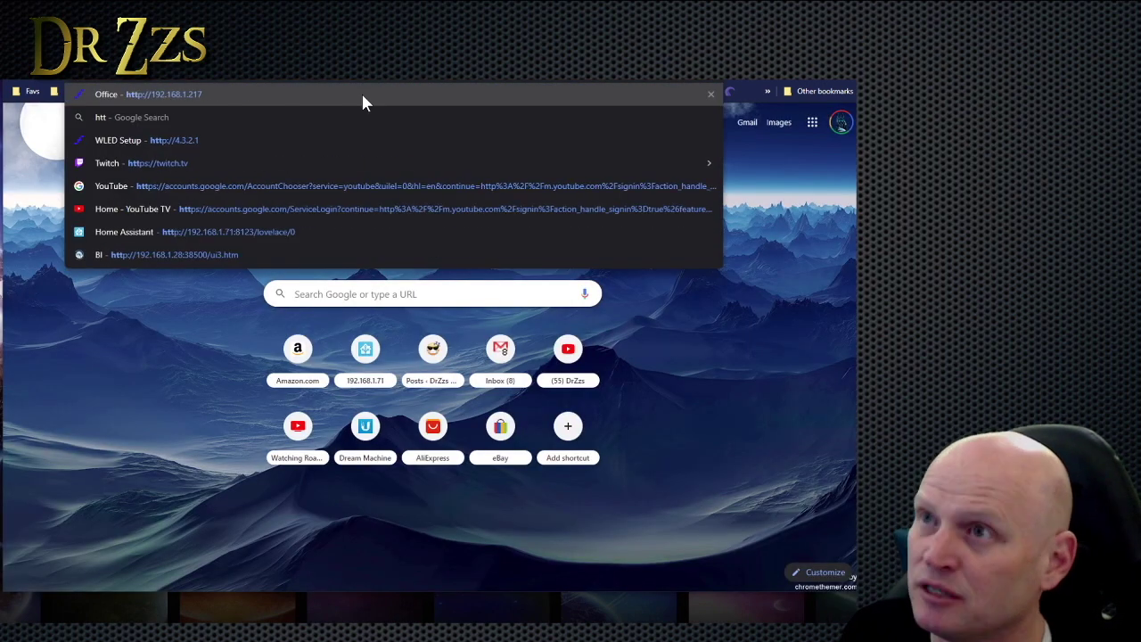
{"action": "type", "text": "ps://"}
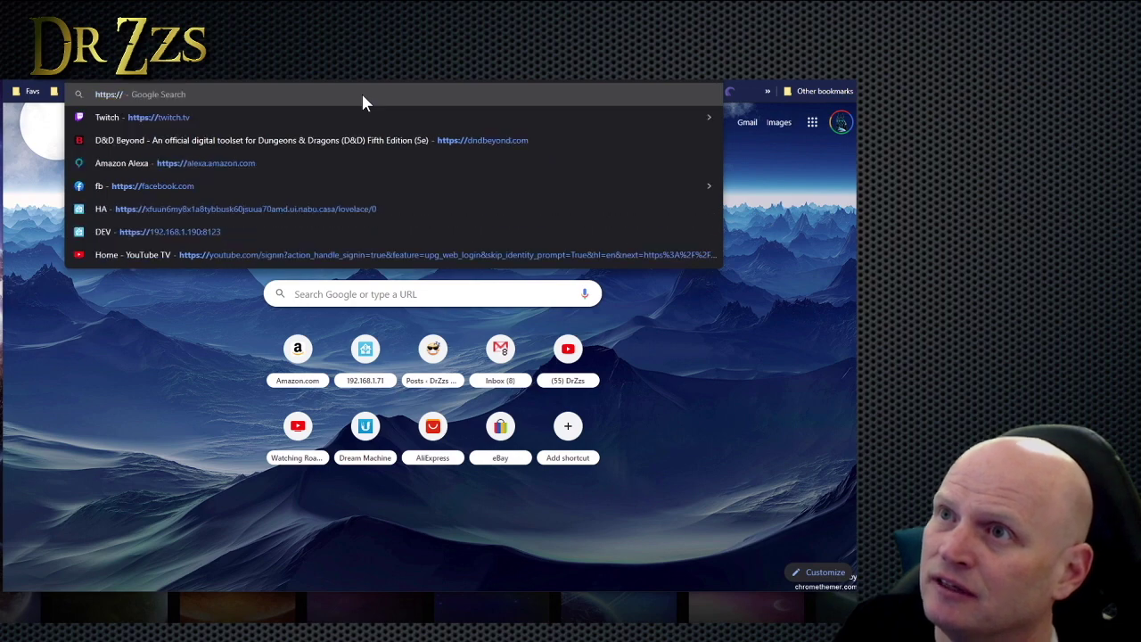
{"action": "type", "text": "drzzsloc"}
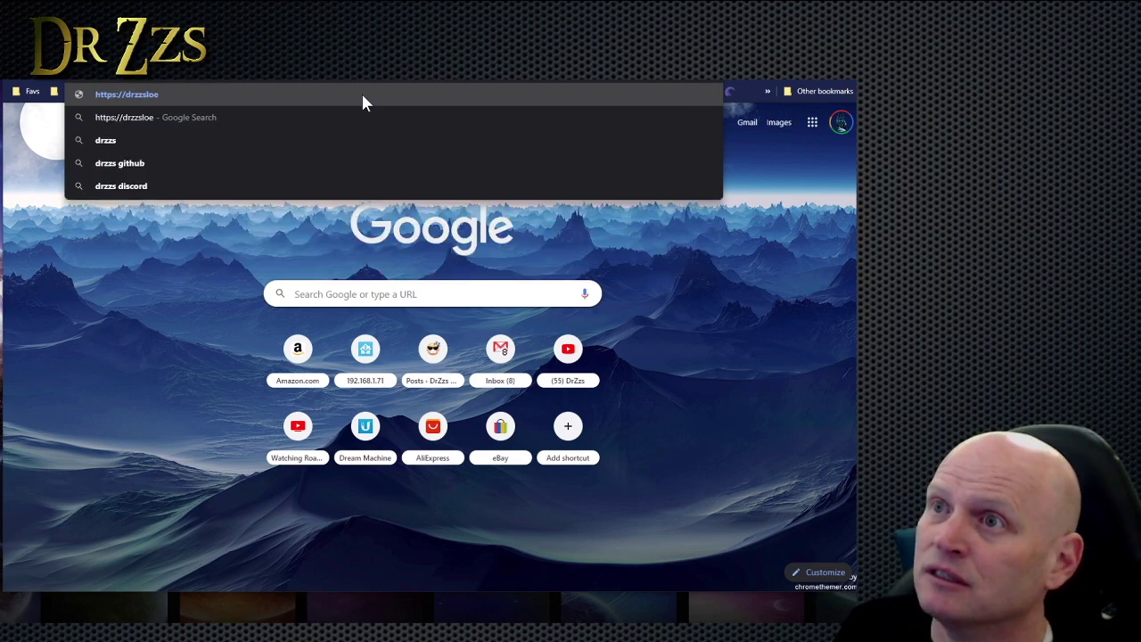
{"action": "key", "text": "BackSpace"}
{"action": "type", "text": "ves"}
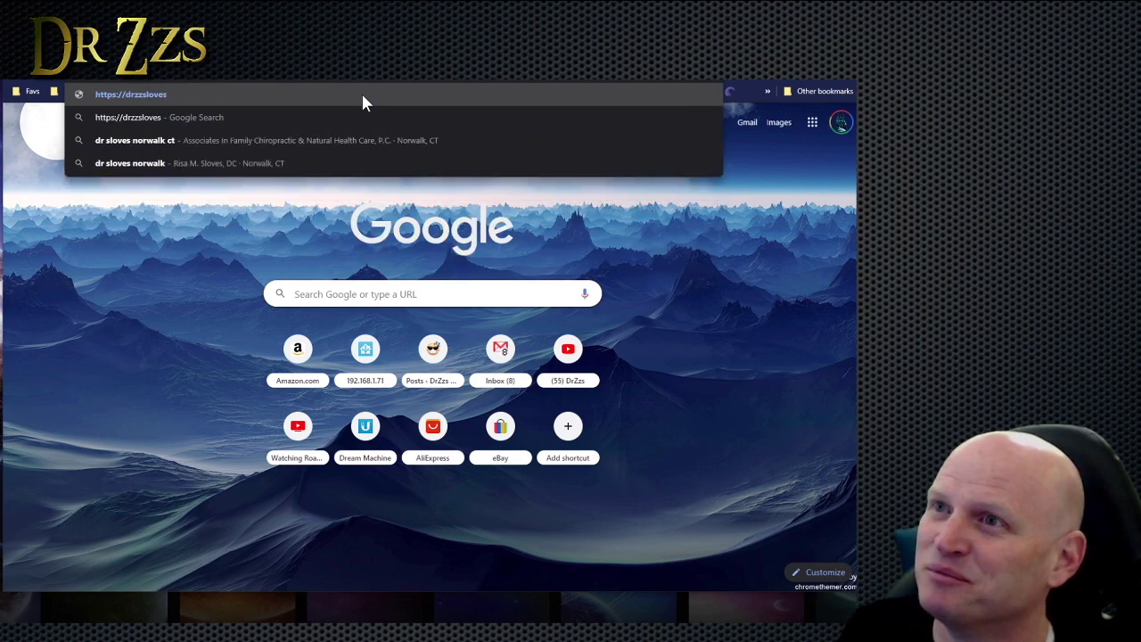
{"action": "type", "text": "reese.duckdns.org"}
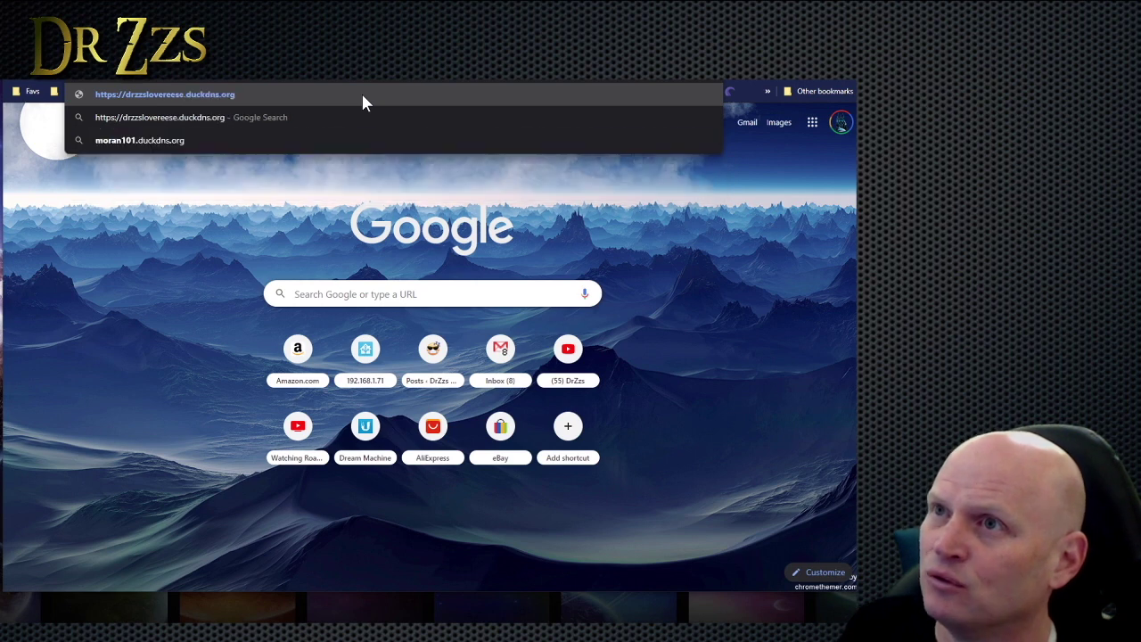
{"action": "type", "text": ":7271"}
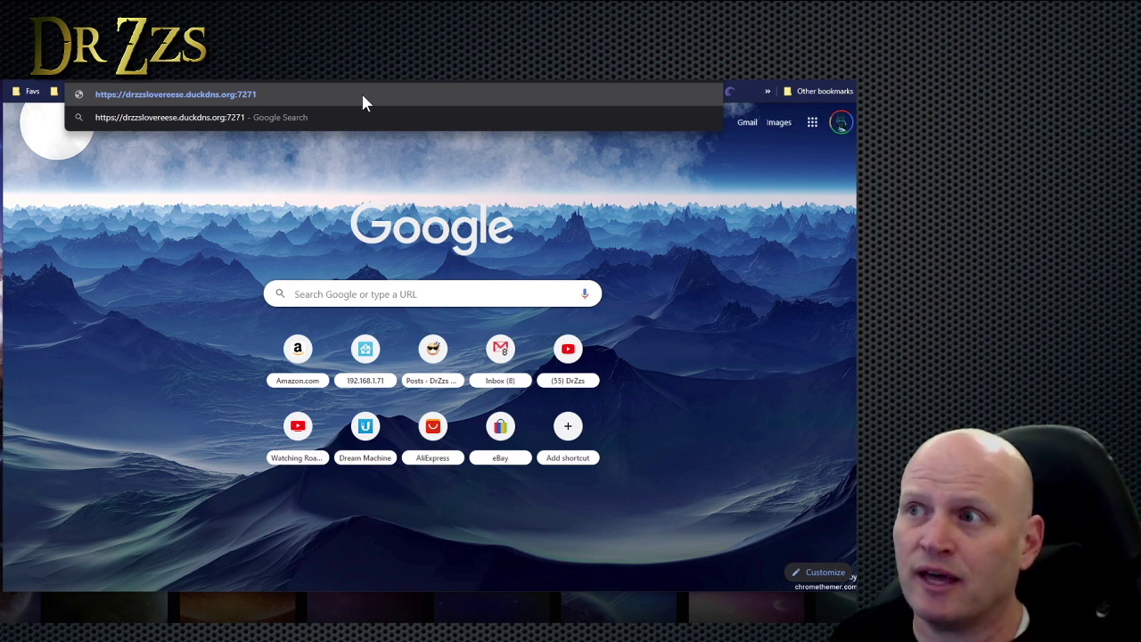
{"action": "key", "text": "Return"}
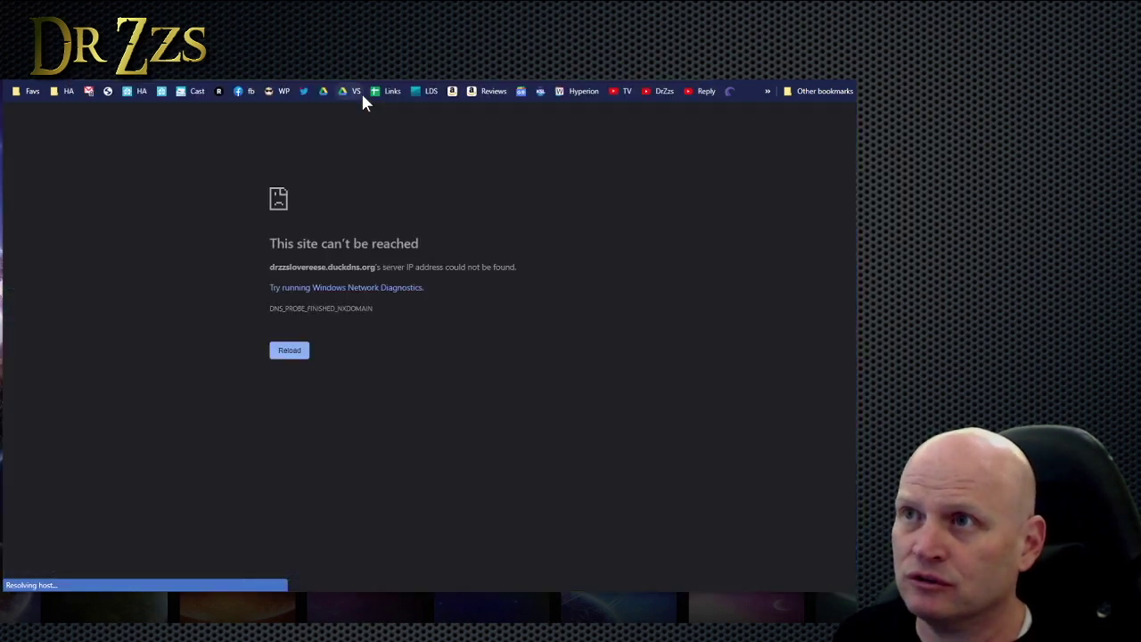
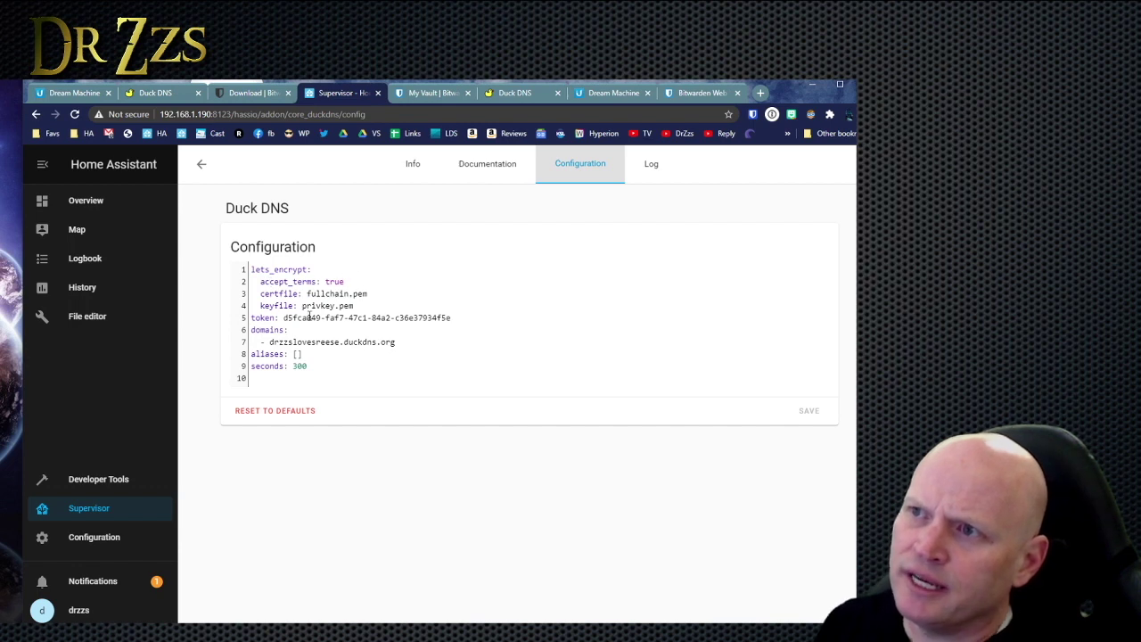
Compare the Duck DNS add-on configuration against the domains registered on the Duck DNS site.
{"action": "left_click", "coordinate": [511, 94]}
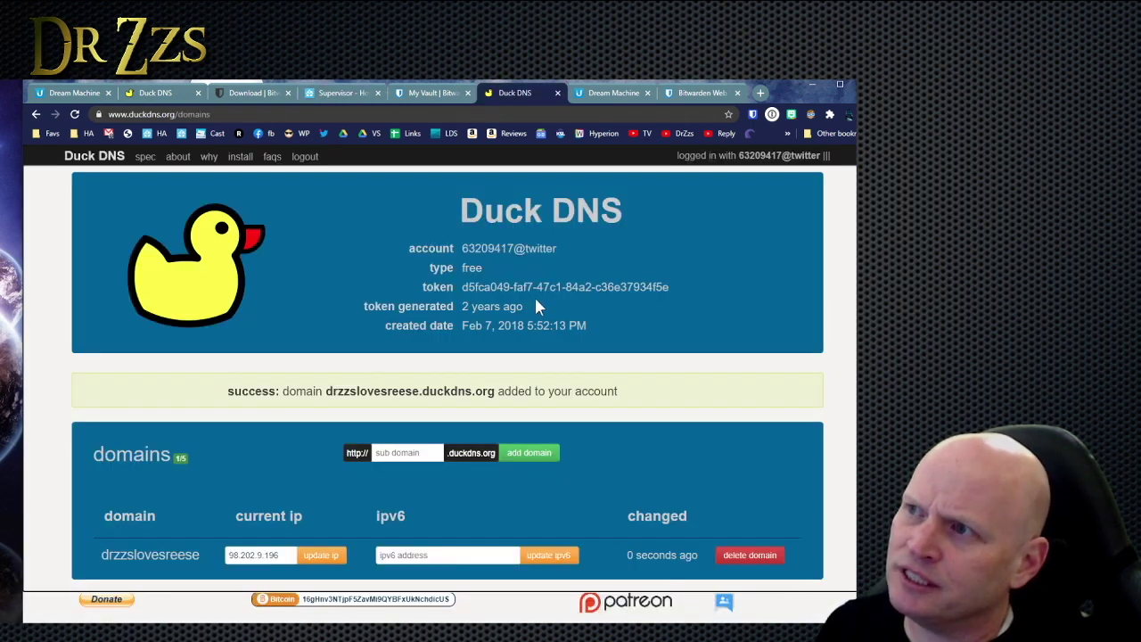
{"action": "left_click", "coordinate": [345, 93]}
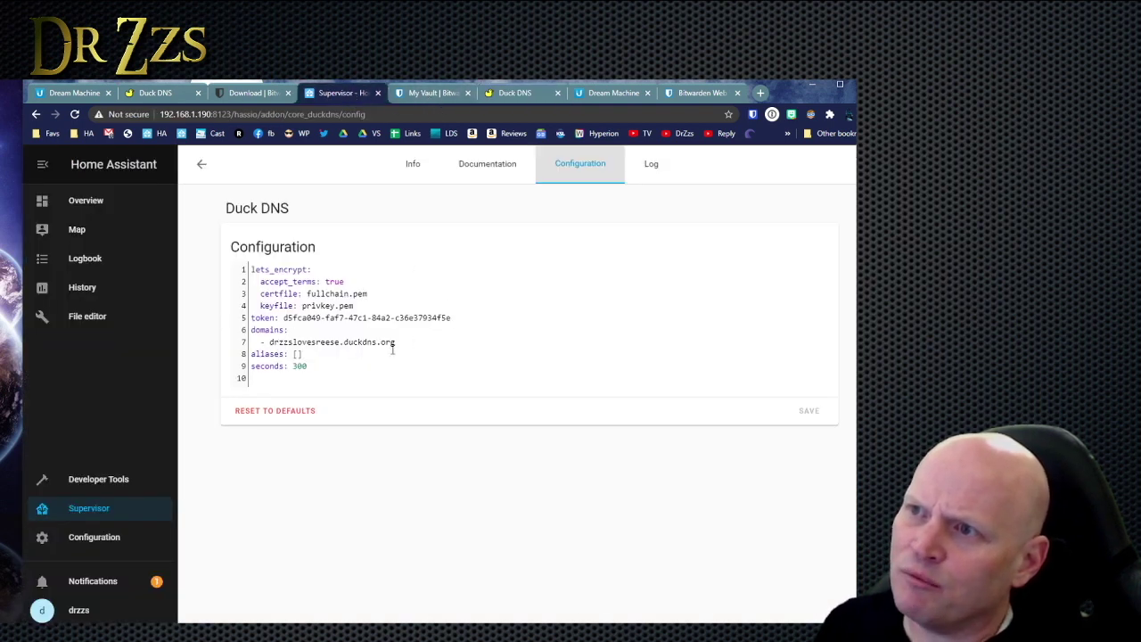
{"action": "left_click", "coordinate": [526, 94]}
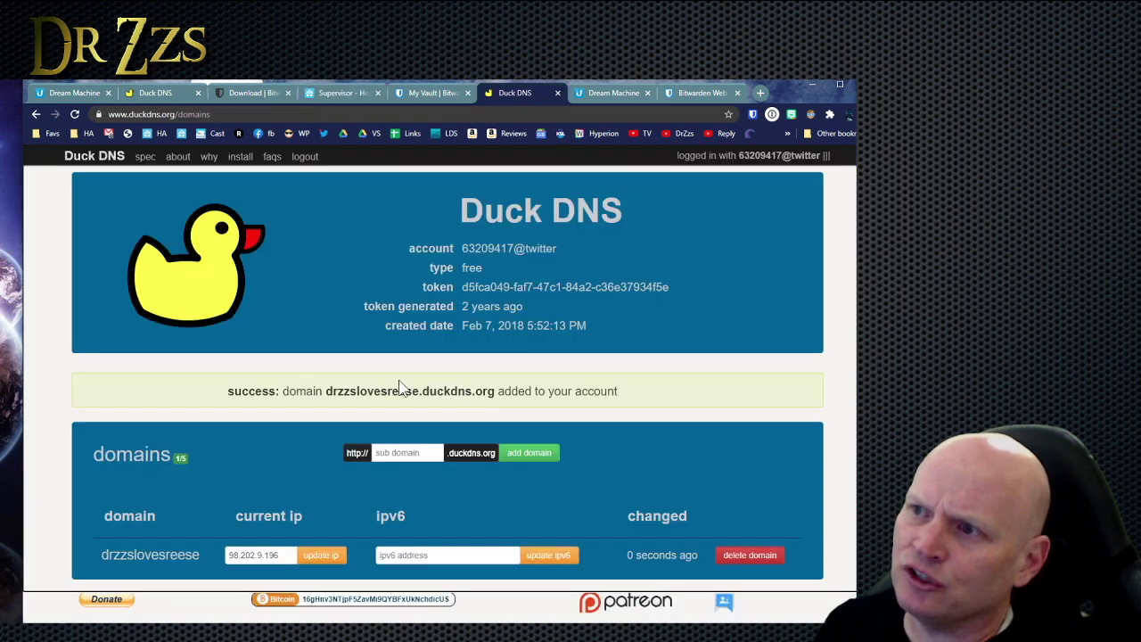
{"action": "left_click", "coordinate": [343, 93]}
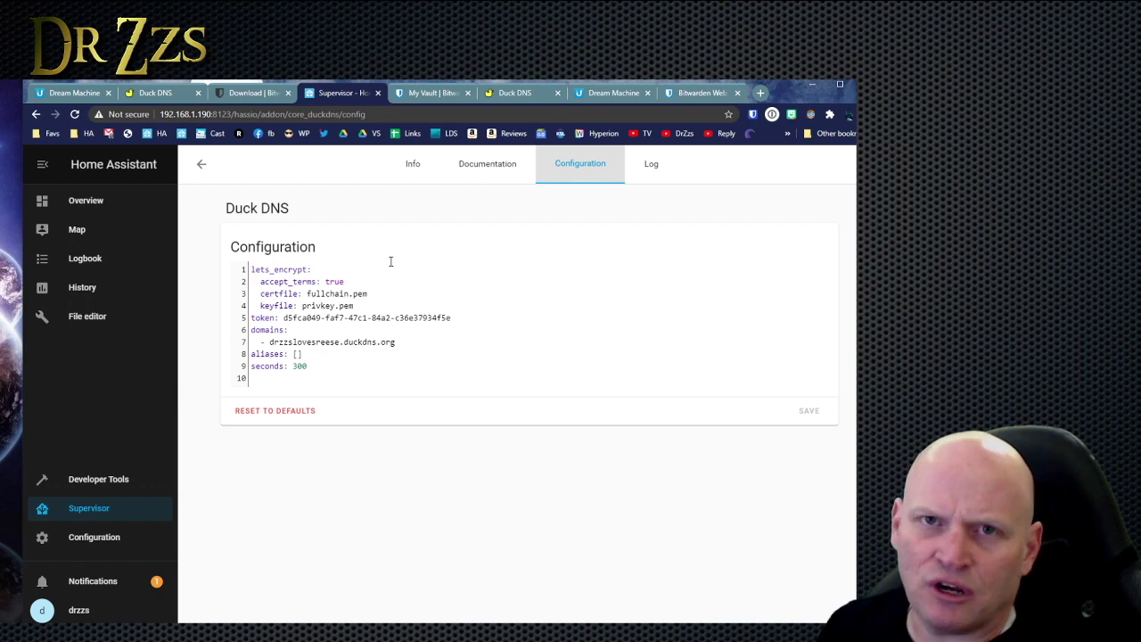
Open the Bitwarden RS add-on, review its configuration, and launch its web UI.
{"action": "left_click", "coordinate": [202, 164]}
{"action": "left_click", "coordinate": [306, 352]}
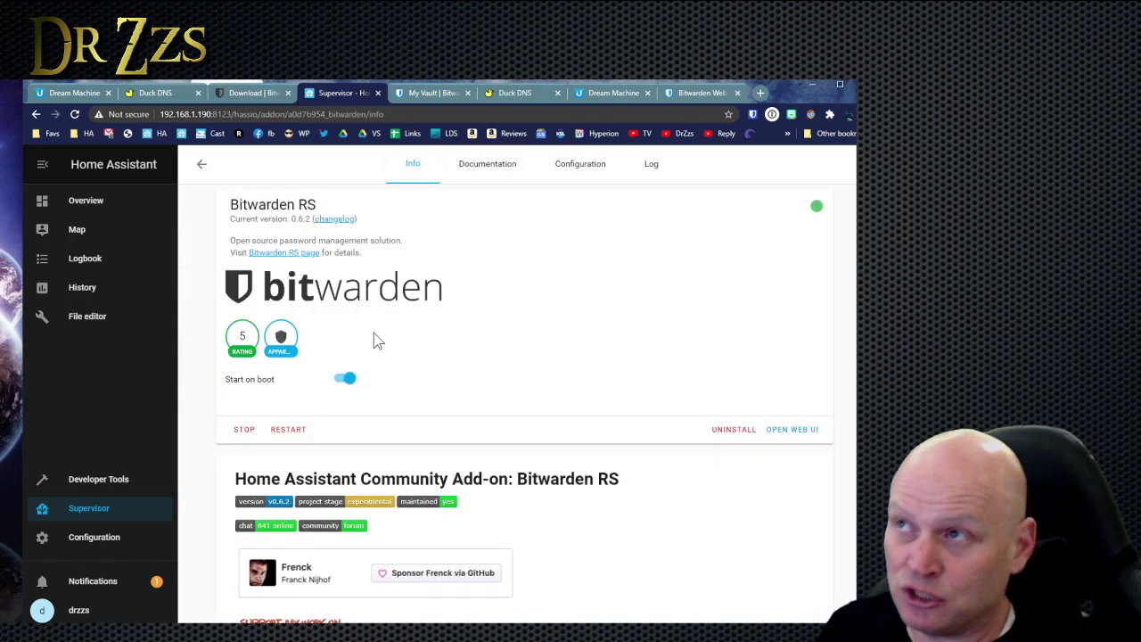
{"action": "left_click", "coordinate": [580, 165]}
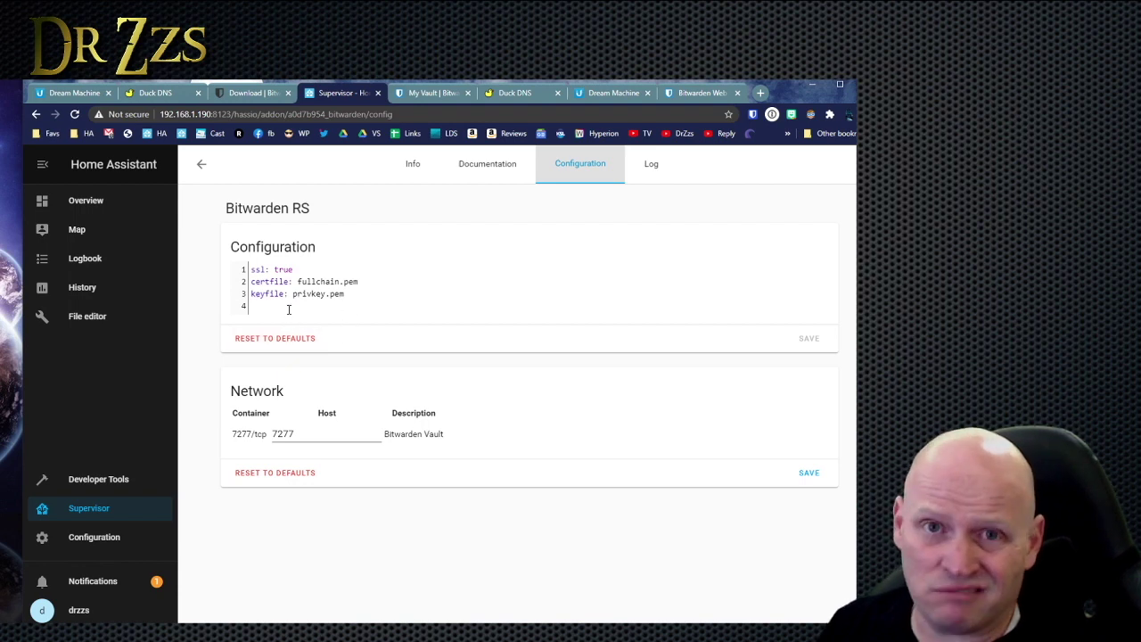
{"action": "left_click", "coordinate": [410, 178]}
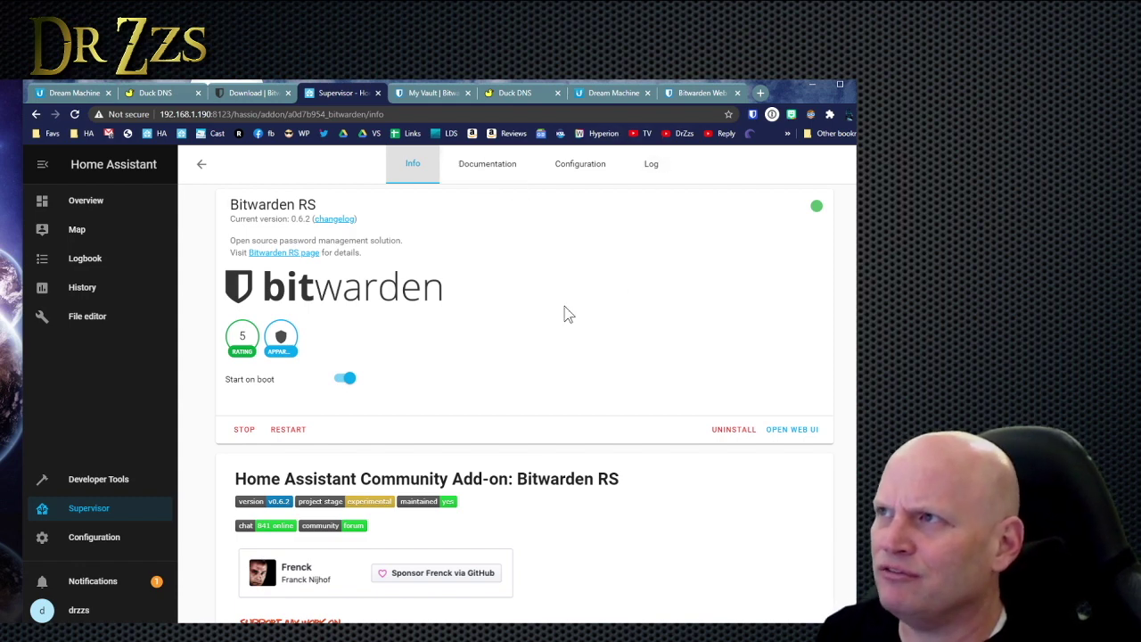
{"action": "left_click", "coordinate": [792, 429]}
View the self-hosted Bitwarden vault login page, then the router's port-forwarding rules.
{"action": "left_click", "coordinate": [309, 93]}
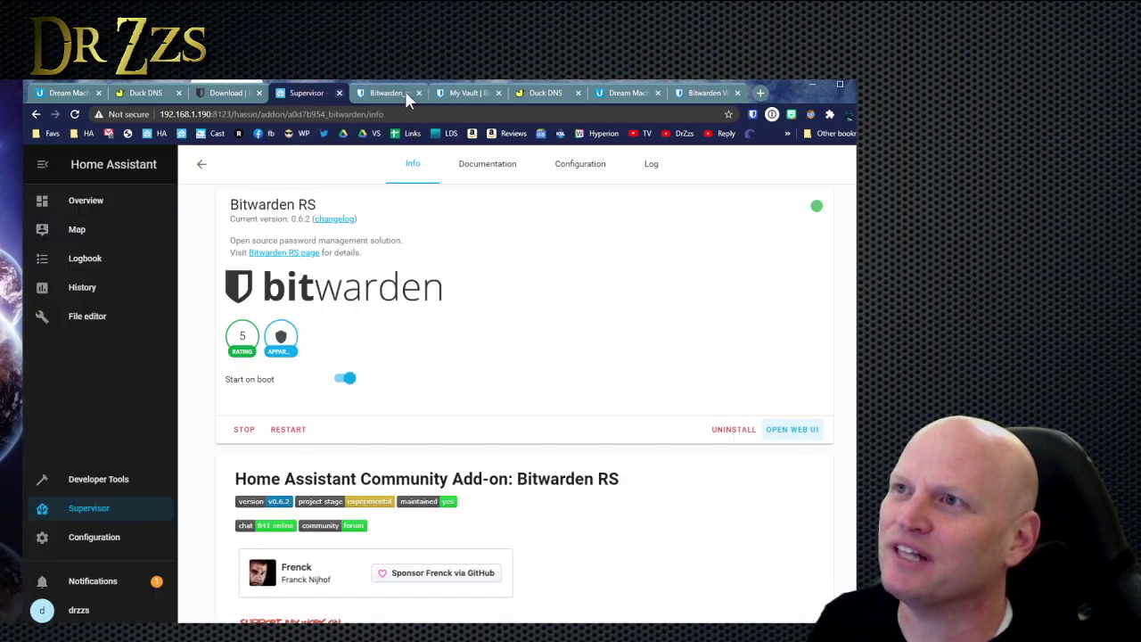
{"action": "left_click", "coordinate": [387, 93]}
{"action": "left_click", "coordinate": [296, 95]}
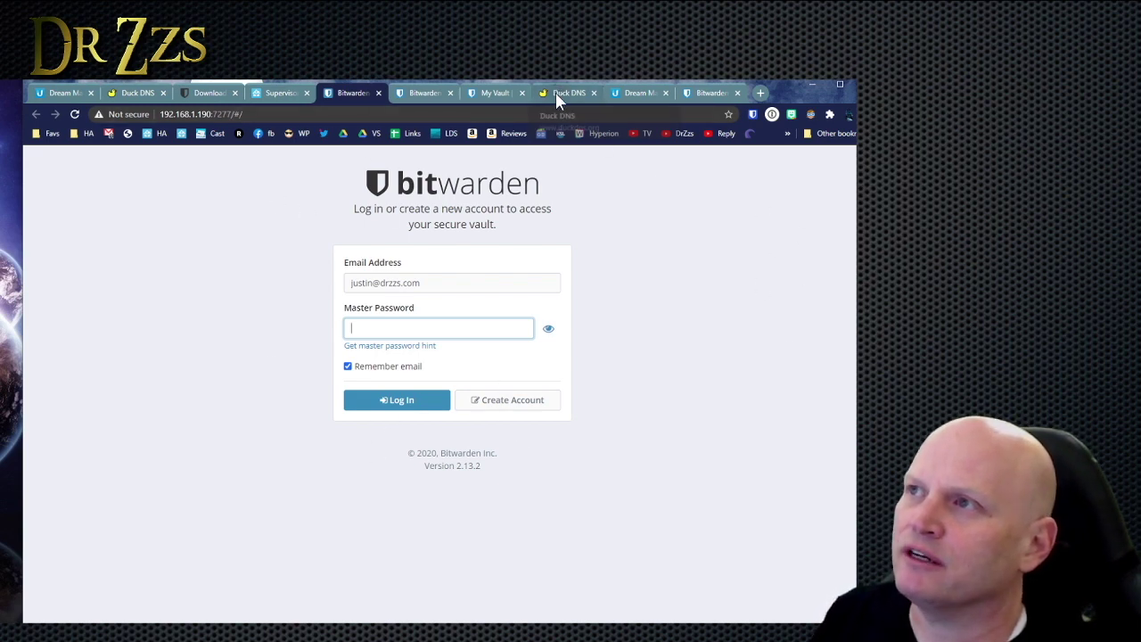
{"action": "left_click", "coordinate": [634, 93]}
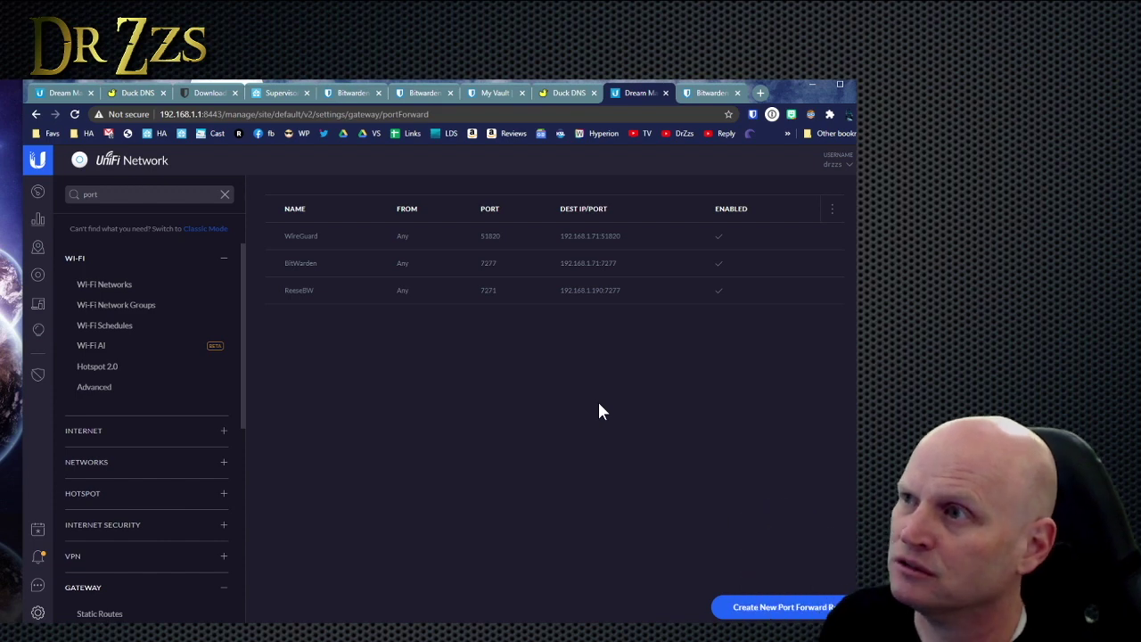
Go back to the Bitwarden vault tab after reviewing the UniFi port-forward list.
{"action": "left_click", "coordinate": [704, 93]}
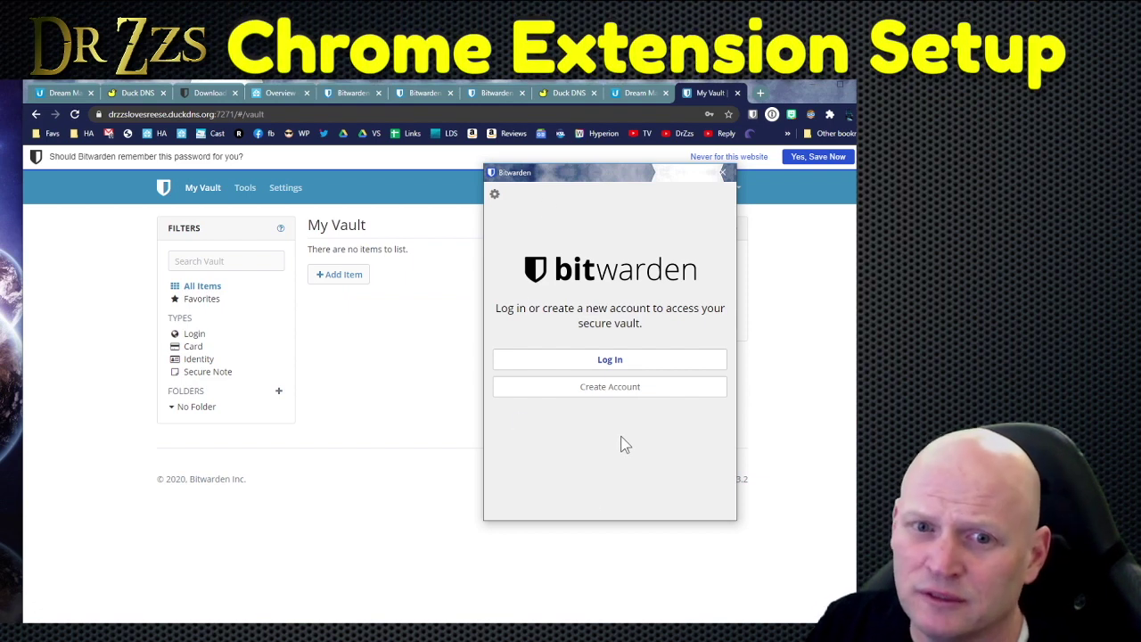
Copy the vault's duckdns.org address from the browser's address bar.
{"action": "left_click", "coordinate": [494, 194]}
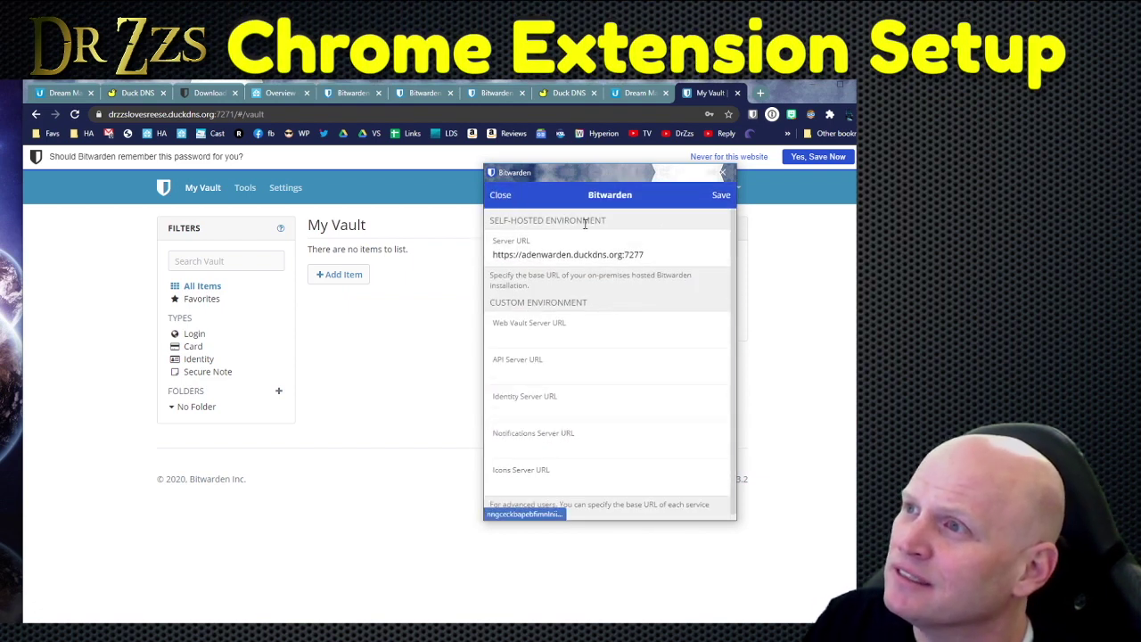
{"action": "left_click_drag", "start_coordinate": [521, 255], "coordinate": [579, 258]}
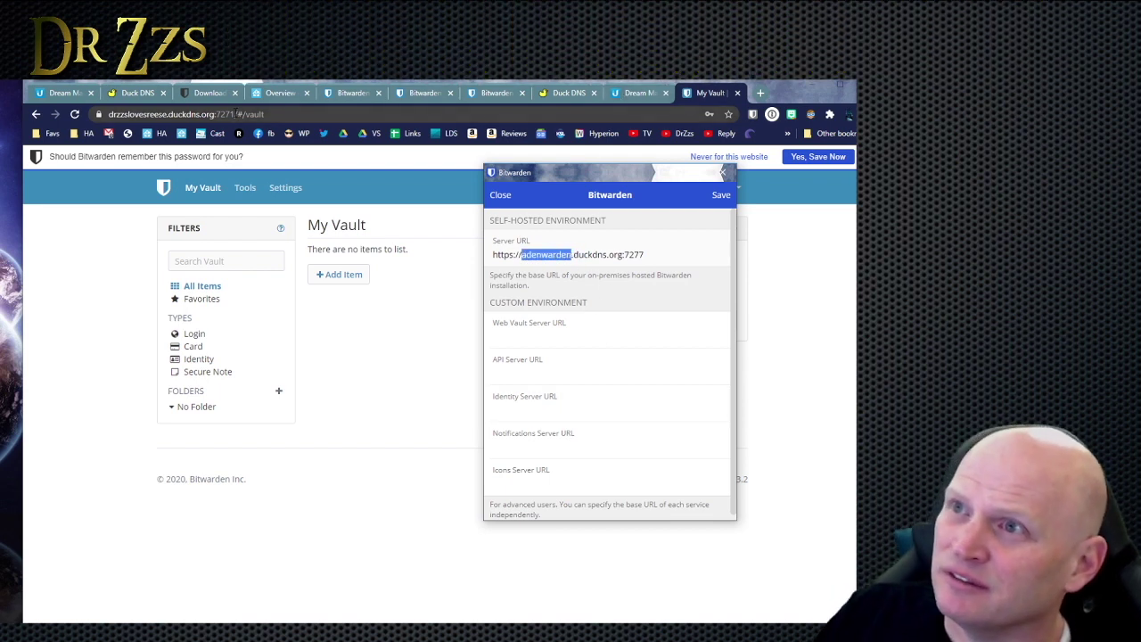
{"action": "left_click", "coordinate": [232, 114]}
{"action": "key", "text": "ctrl+c"}
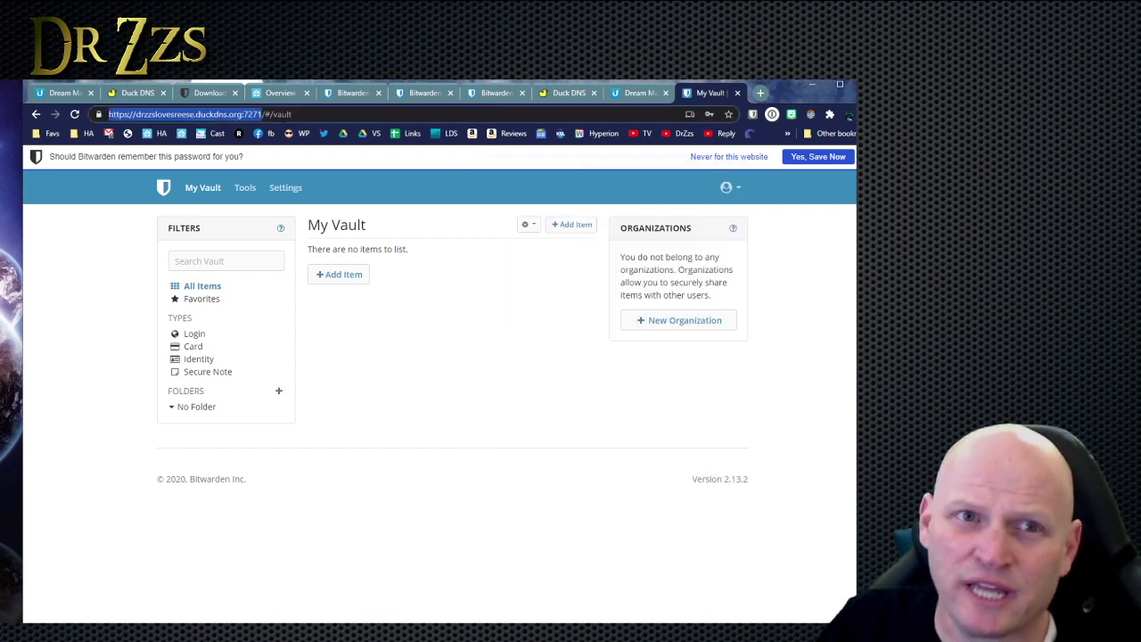
{"action": "left_click", "coordinate": [640, 91]}
{"action": "left_click", "coordinate": [702, 96]}
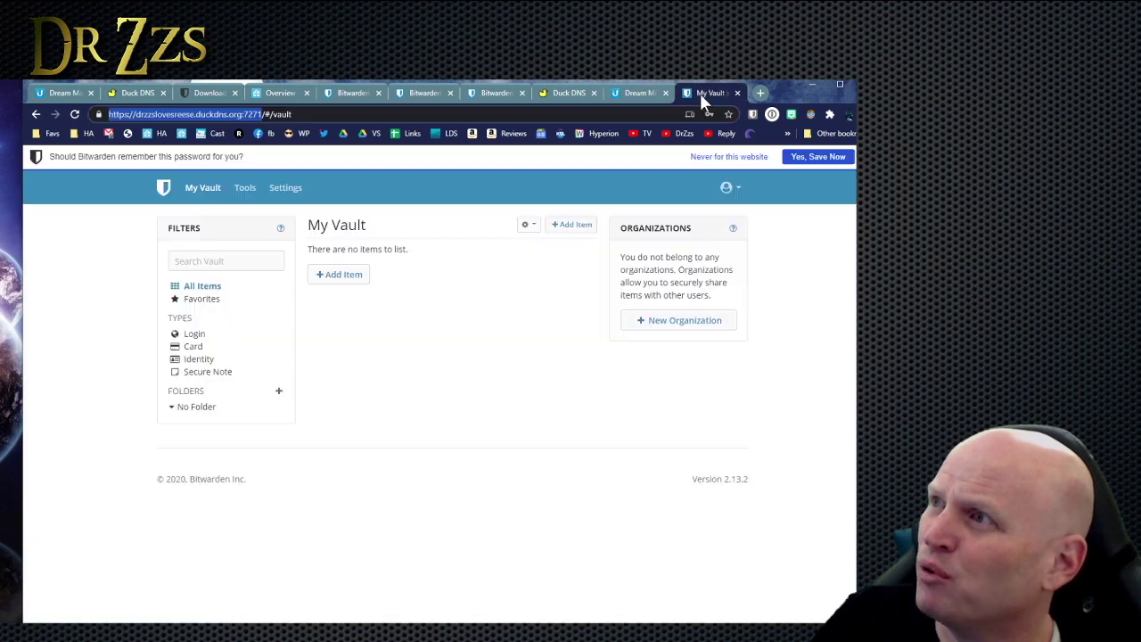
{"action": "left_click", "coordinate": [753, 114]}
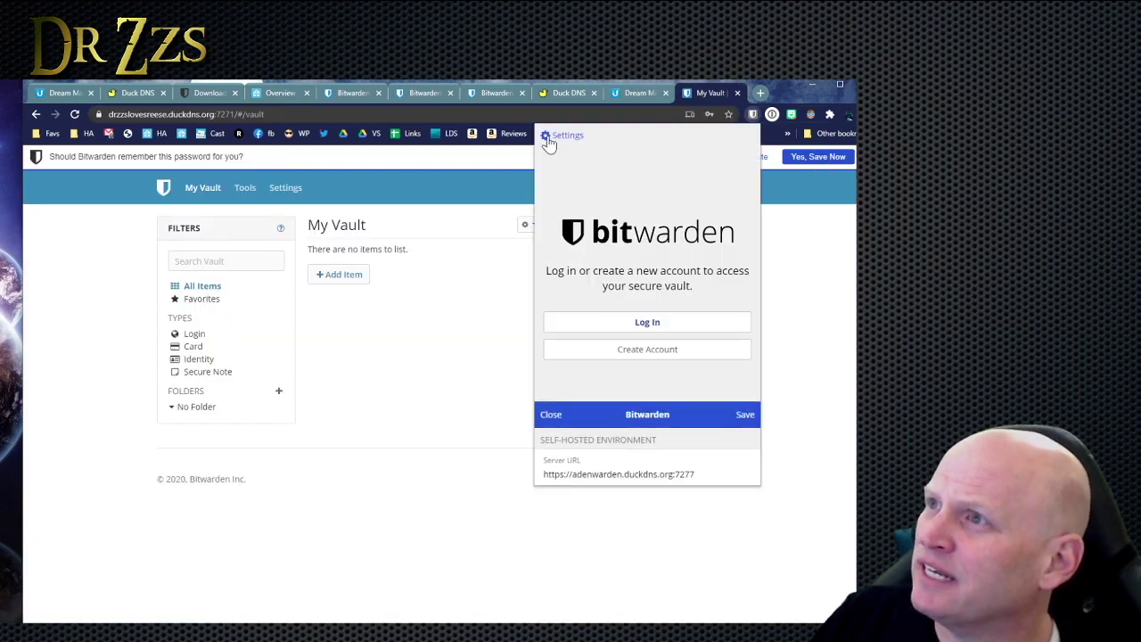
{"action": "left_click_drag", "start_coordinate": [713, 199], "coordinate": [540, 196]}
{"action": "key", "text": "ctrl+v"}
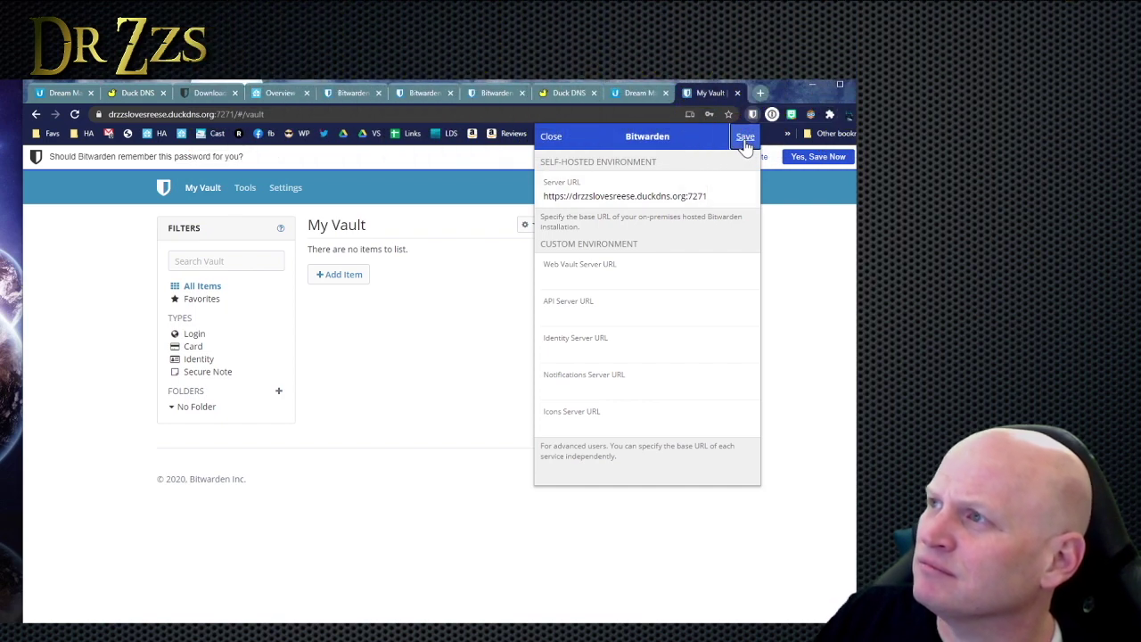
{"action": "left_click", "coordinate": [744, 140]}
{"action": "left_click", "coordinate": [648, 323]}
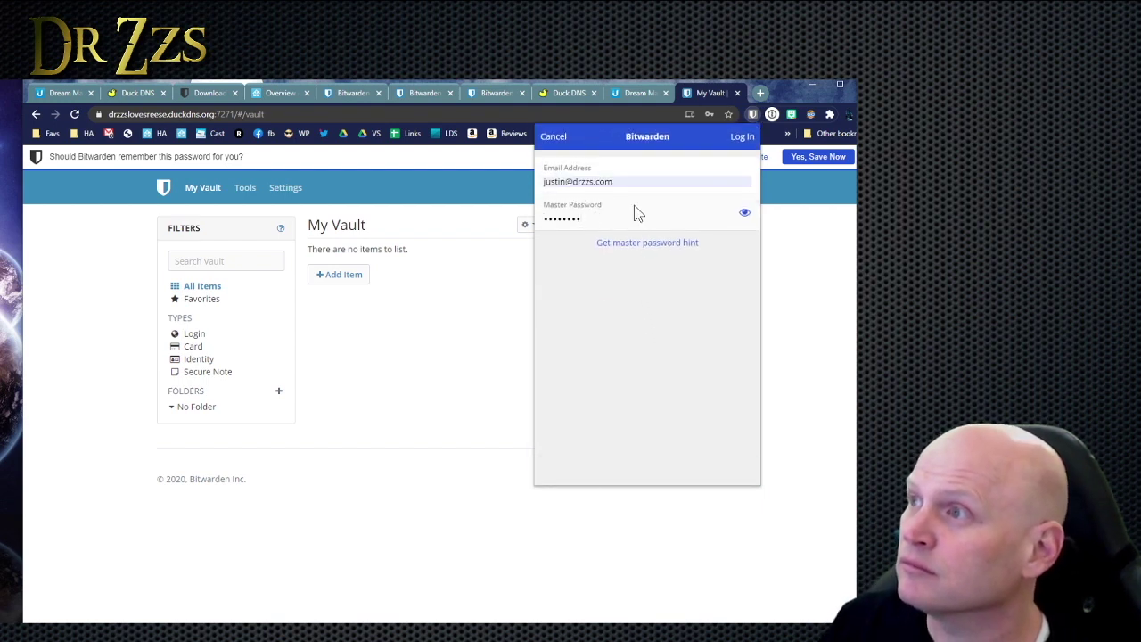
{"action": "key", "text": "Return"}
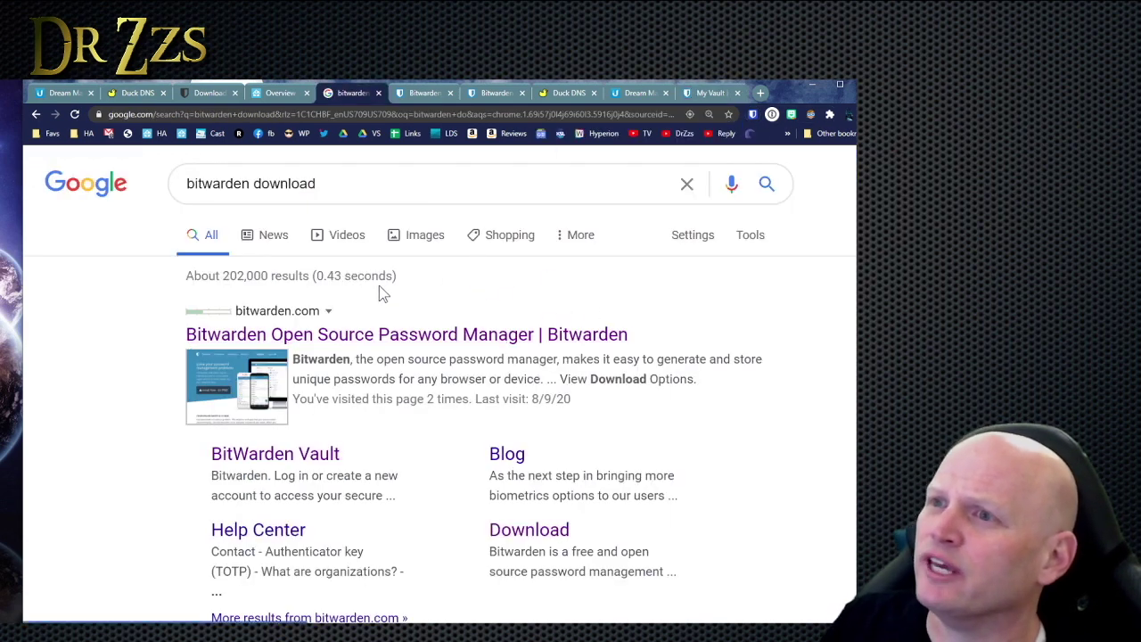
Open bitwarden.com from the search results and browse its products page.
{"action": "left_click", "coordinate": [392, 335]}
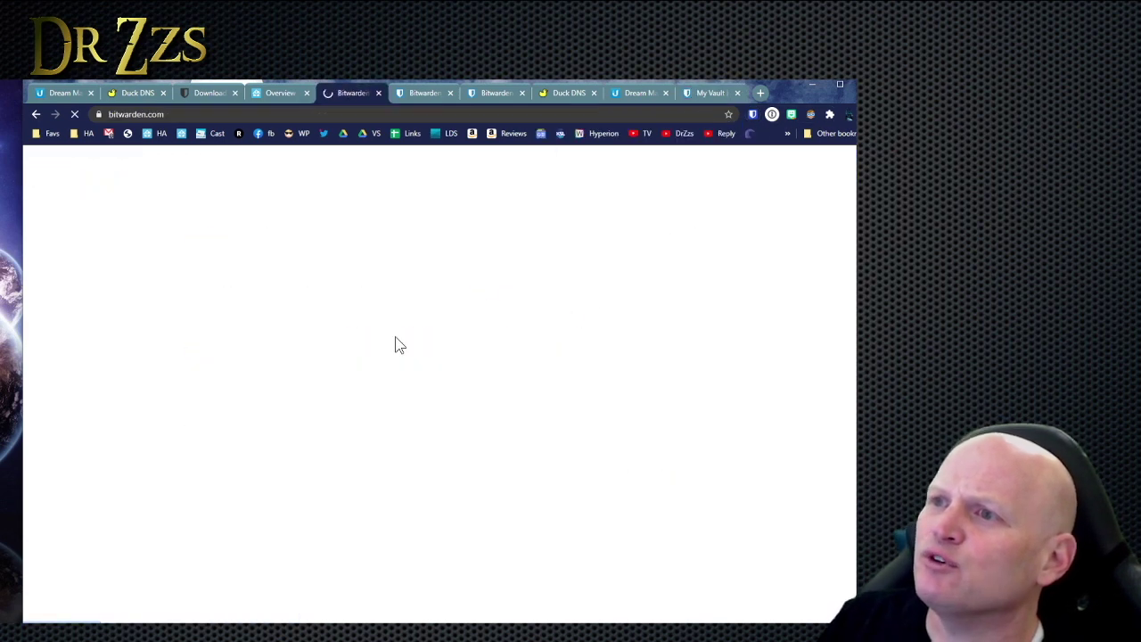
{"action": "scroll", "coordinate": [393, 335], "scroll_direction": "down", "scroll_amount": 1}
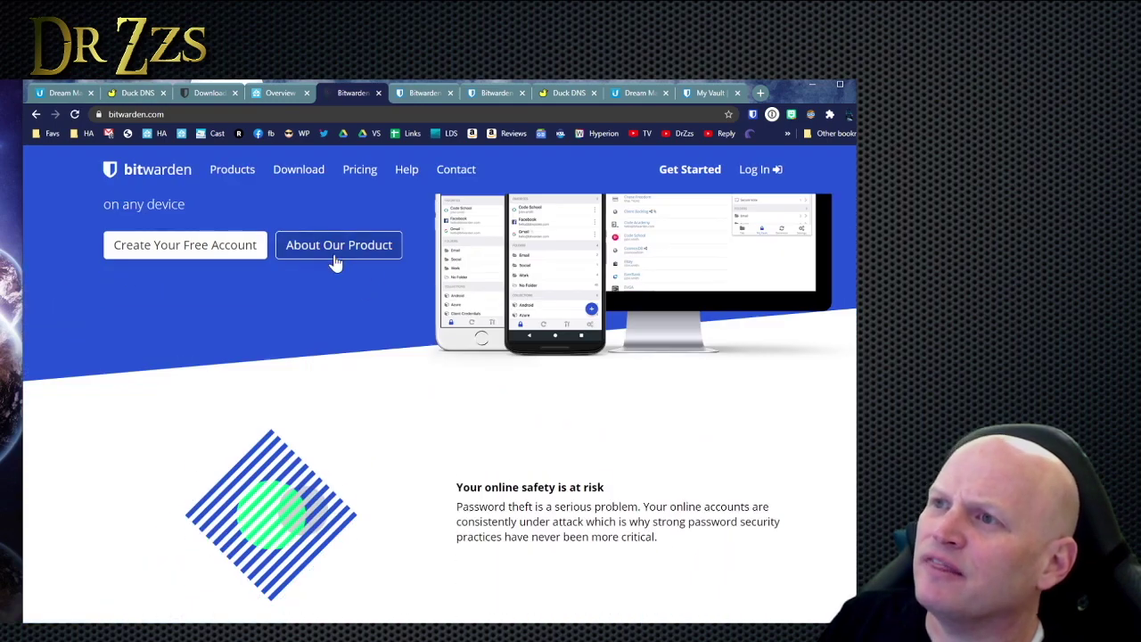
{"action": "left_click", "coordinate": [335, 257]}
{"action": "scroll", "coordinate": [367, 350], "scroll_direction": "down", "scroll_amount": 1}
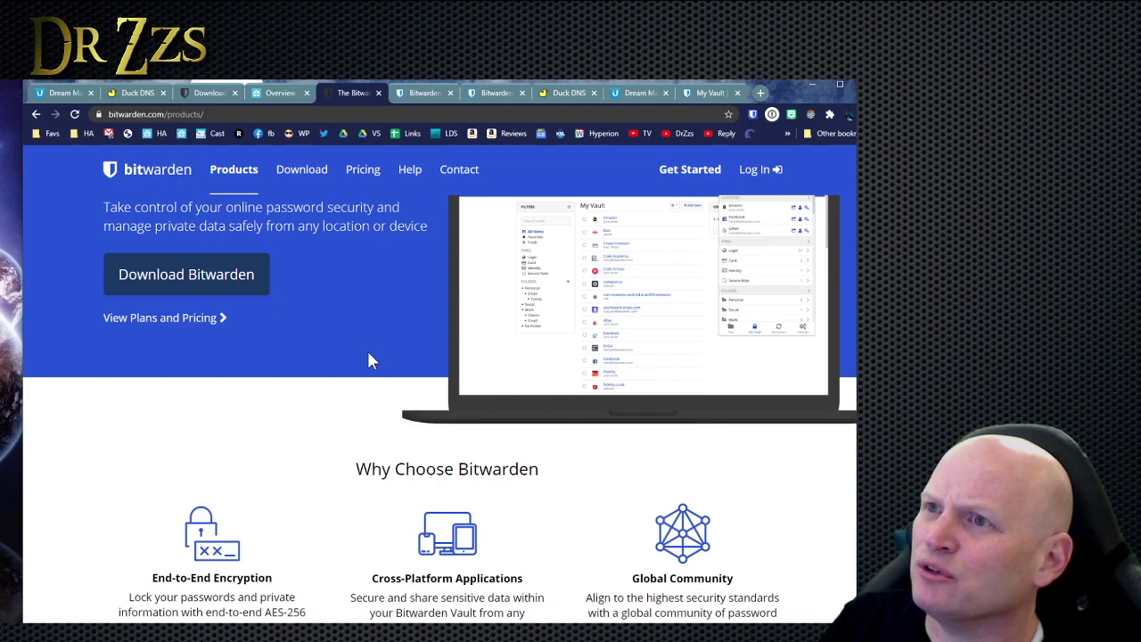
{"action": "scroll", "coordinate": [589, 367], "scroll_direction": "down", "scroll_amount": 15}
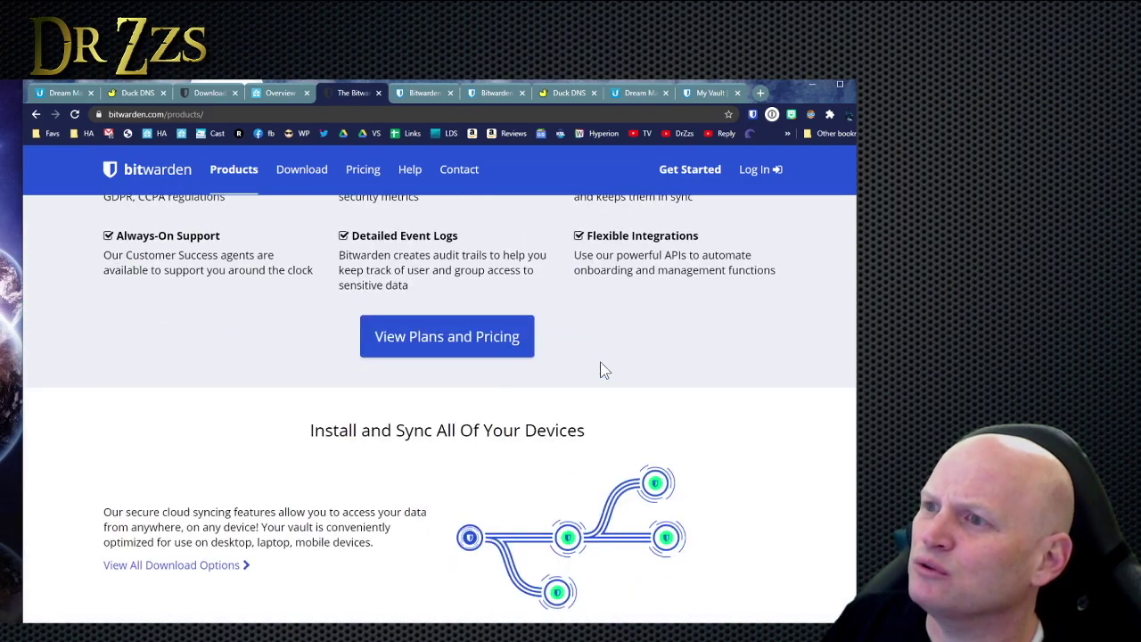
{"action": "scroll", "coordinate": [602, 368], "scroll_direction": "up", "scroll_amount": 10}
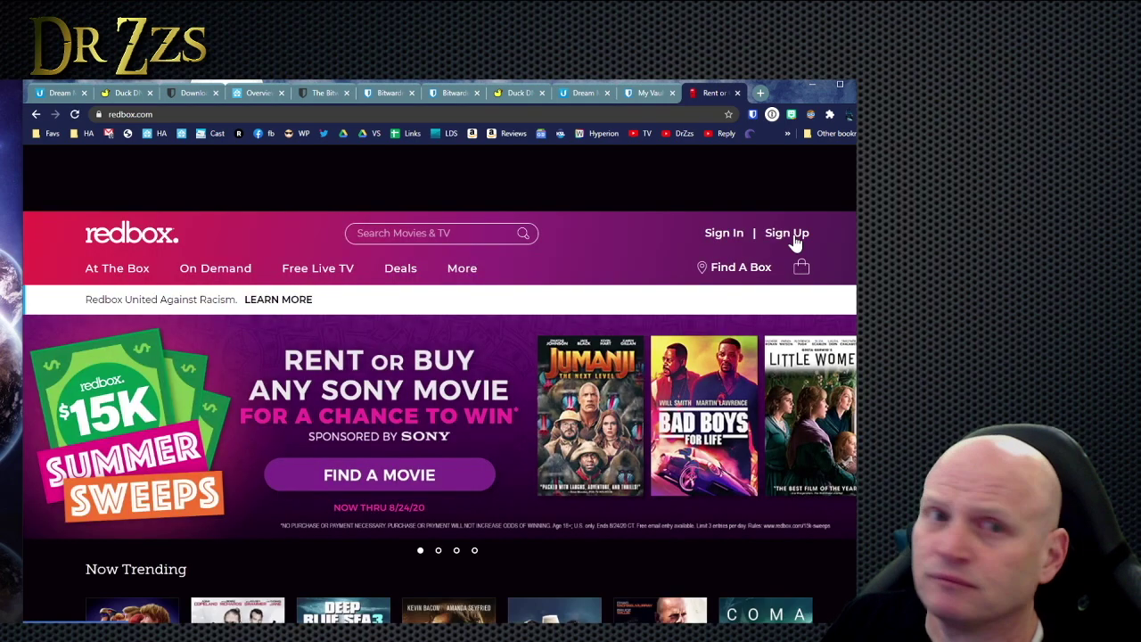
Bring up Redbox's sign-up email and password form.
{"action": "left_click", "coordinate": [794, 234]}
{"action": "left_click", "coordinate": [258, 283]}
{"action": "scroll", "coordinate": [453, 282], "scroll_direction": "up", "scroll_amount": 2}
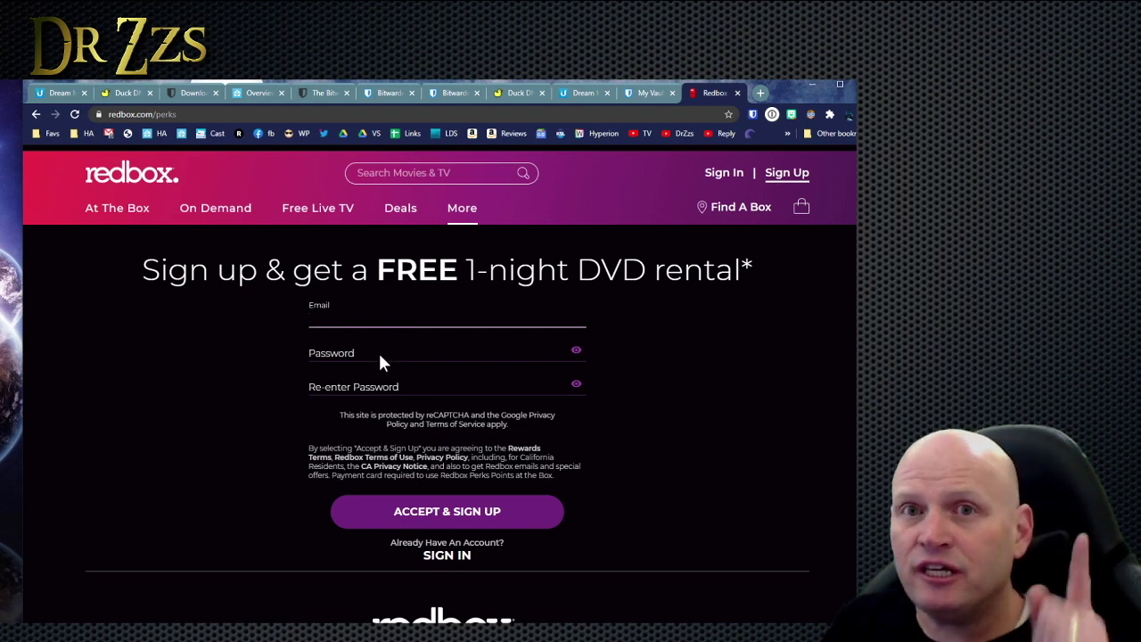
Save a new redbox.com login in Bitwarden with a username and the pasted password.
{"action": "left_click", "coordinate": [752, 116]}
{"action": "left_click", "coordinate": [652, 222]}
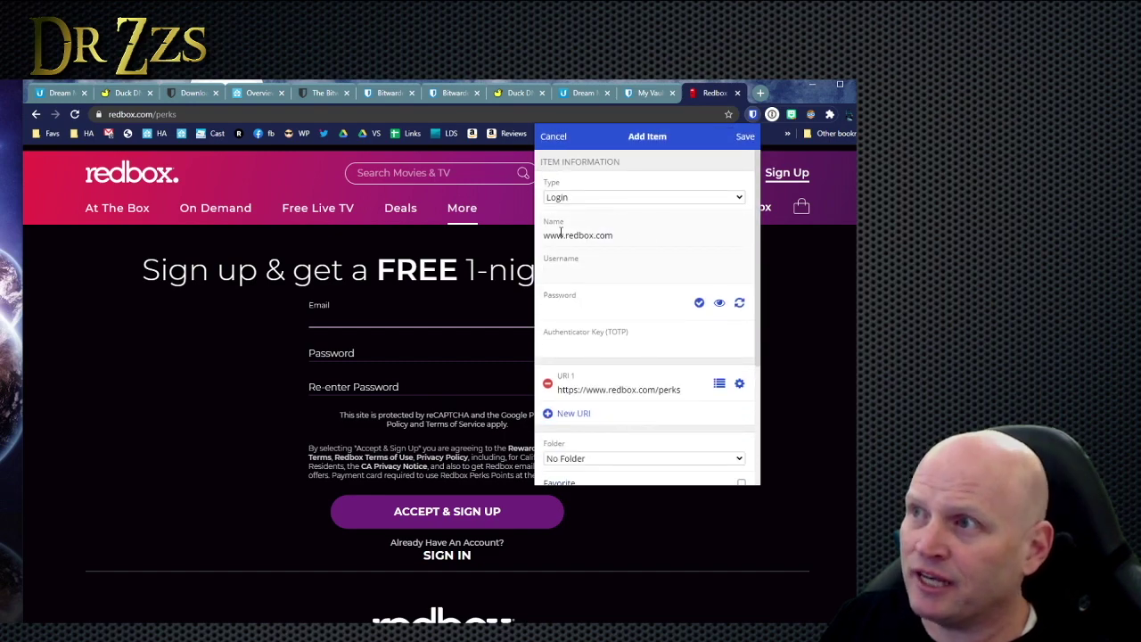
{"action": "type", "text": "drzzs"}
{"action": "left_click", "coordinate": [579, 306]}
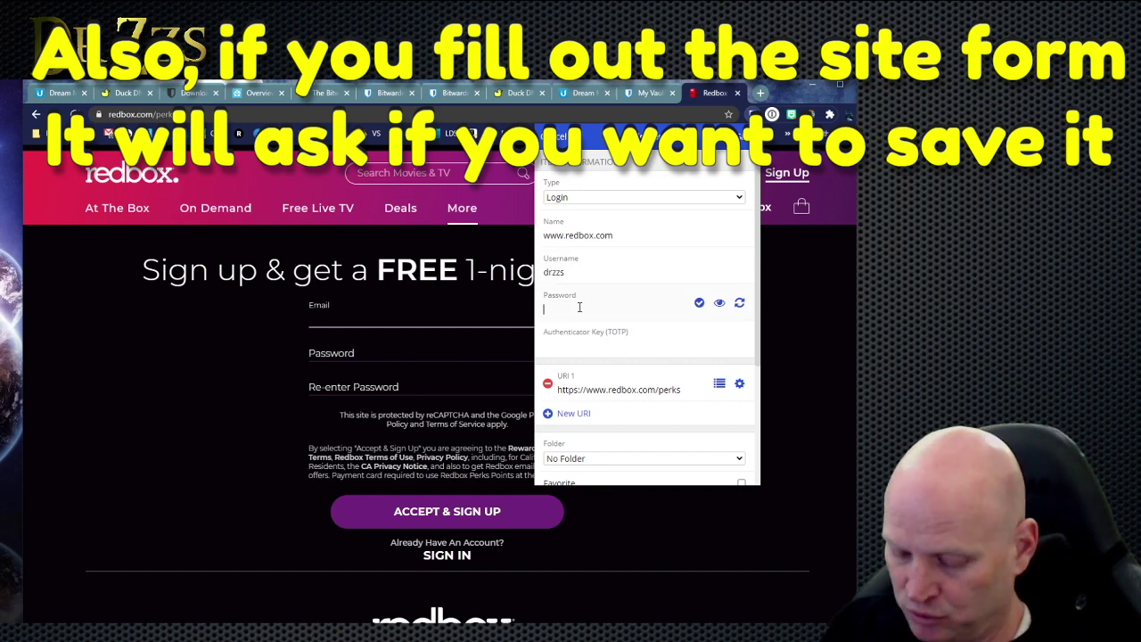
{"action": "key", "text": "ctrl+v"}
{"action": "scroll", "coordinate": [632, 433], "scroll_direction": "down", "scroll_amount": 2}
{"action": "scroll", "coordinate": [642, 374], "scroll_direction": "down", "scroll_amount": 2}
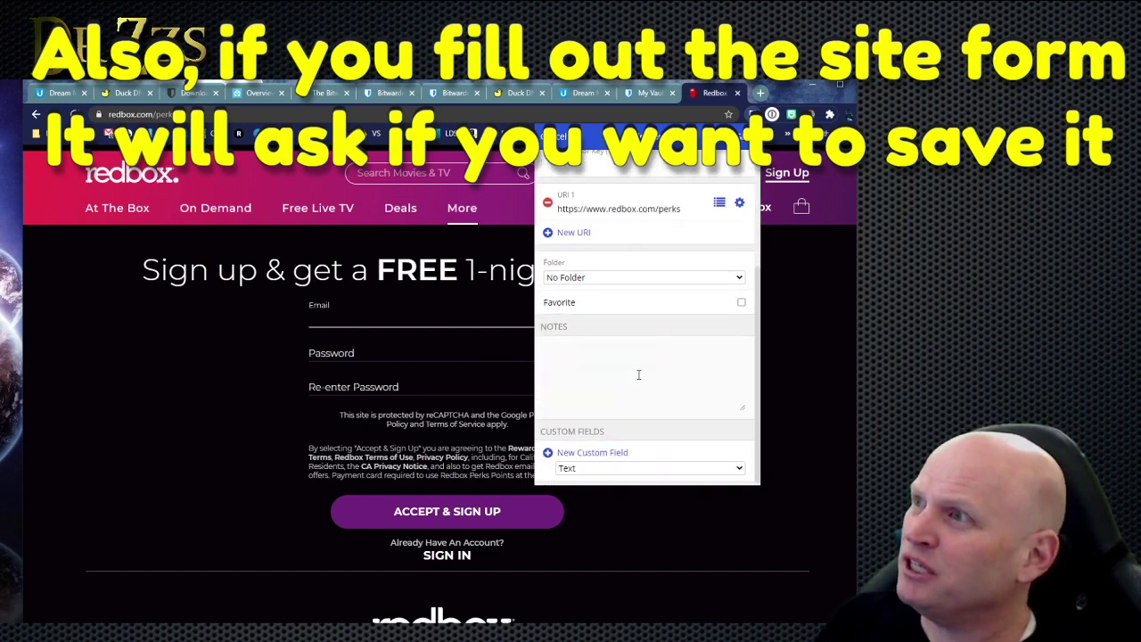
{"action": "scroll", "coordinate": [638, 375], "scroll_direction": "up", "scroll_amount": 4}
{"action": "left_click", "coordinate": [747, 134]}
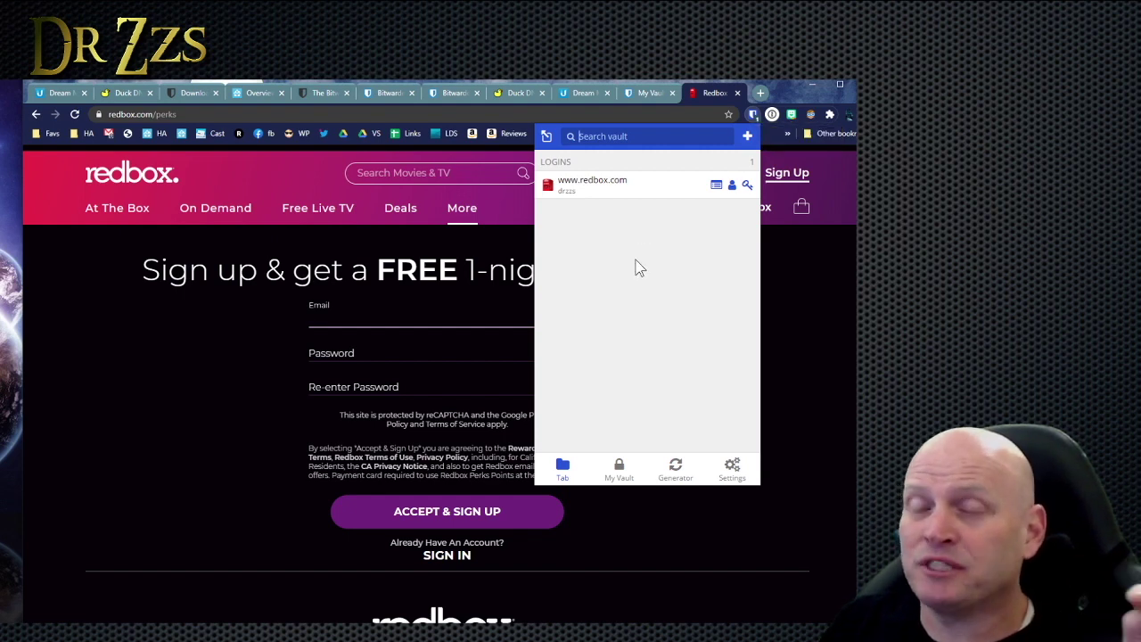
Autofill and submit the Redbox sign-up form, then close the tab for a new one.
{"action": "left_click", "coordinate": [611, 190]}
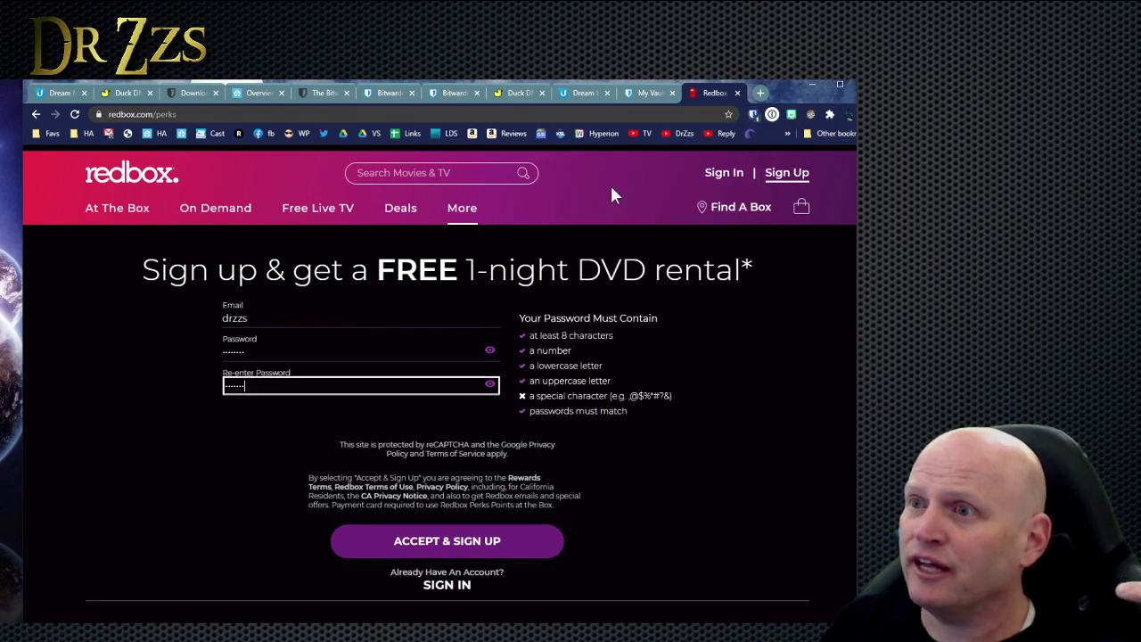
{"action": "left_click", "coordinate": [457, 542]}
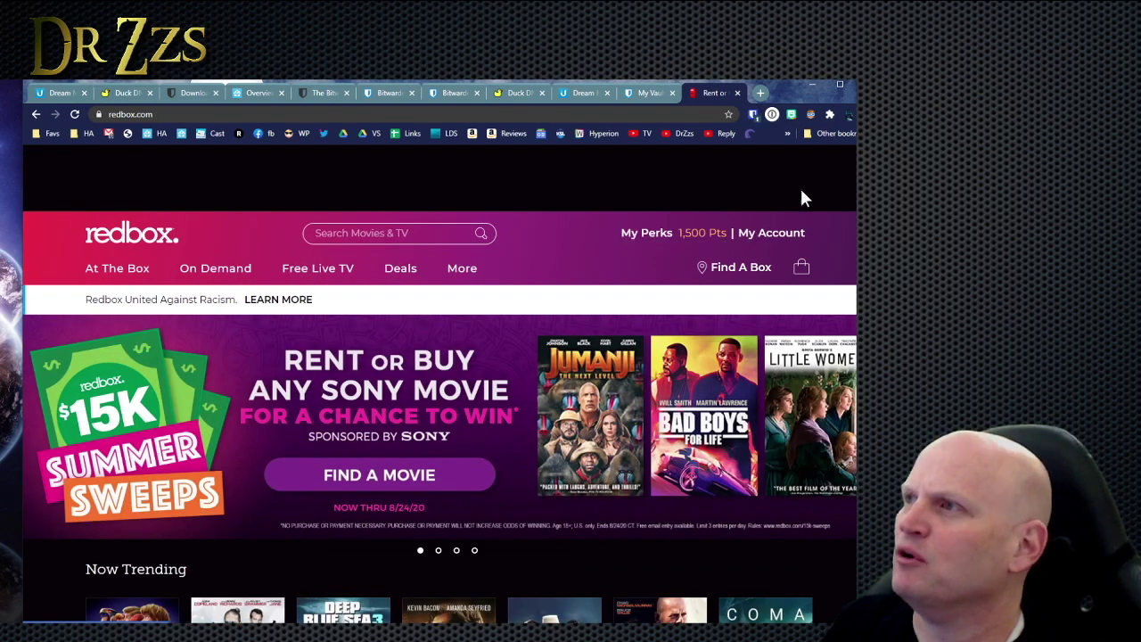
{"action": "left_click", "coordinate": [737, 93]}
{"action": "left_click", "coordinate": [759, 93]}
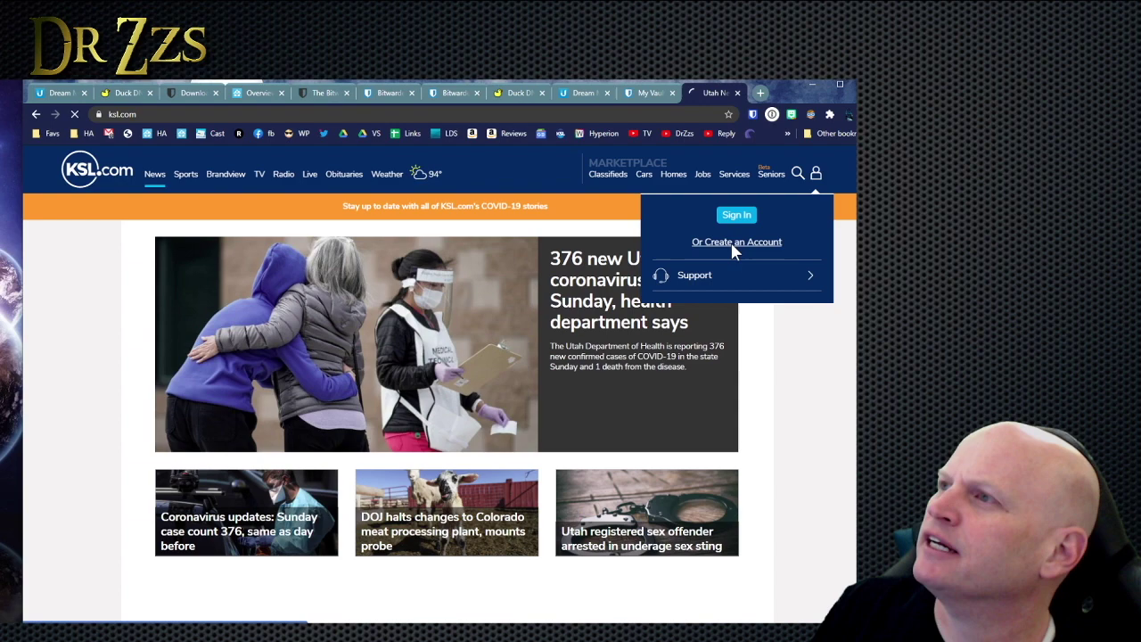
{"action": "left_click", "coordinate": [731, 242]}
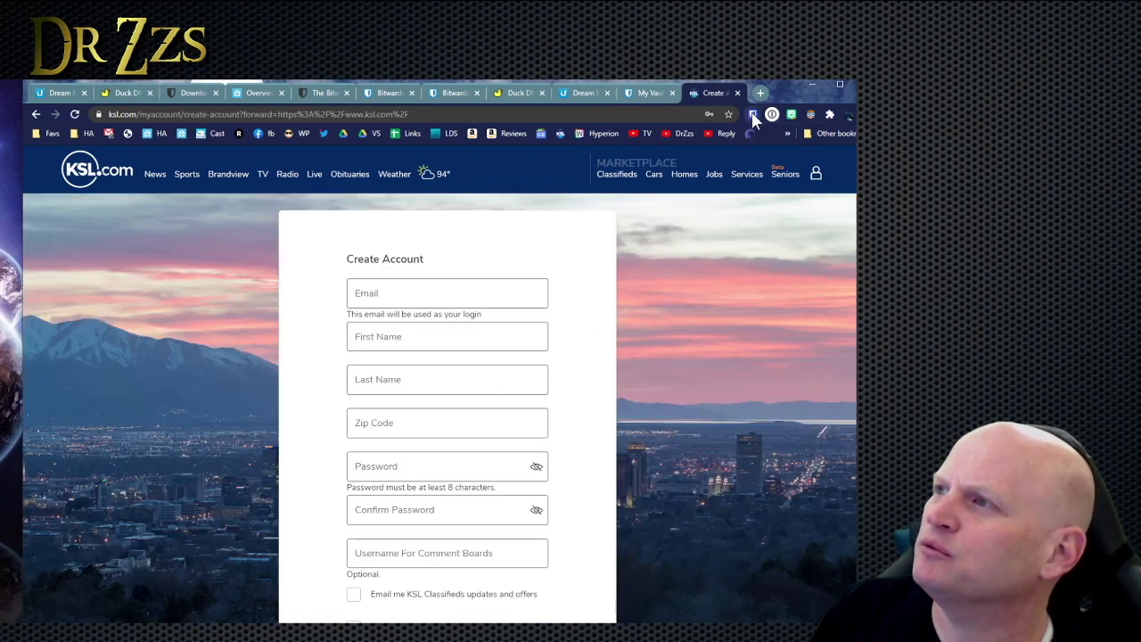
{"action": "left_click", "coordinate": [753, 116]}
{"action": "left_click", "coordinate": [646, 219]}
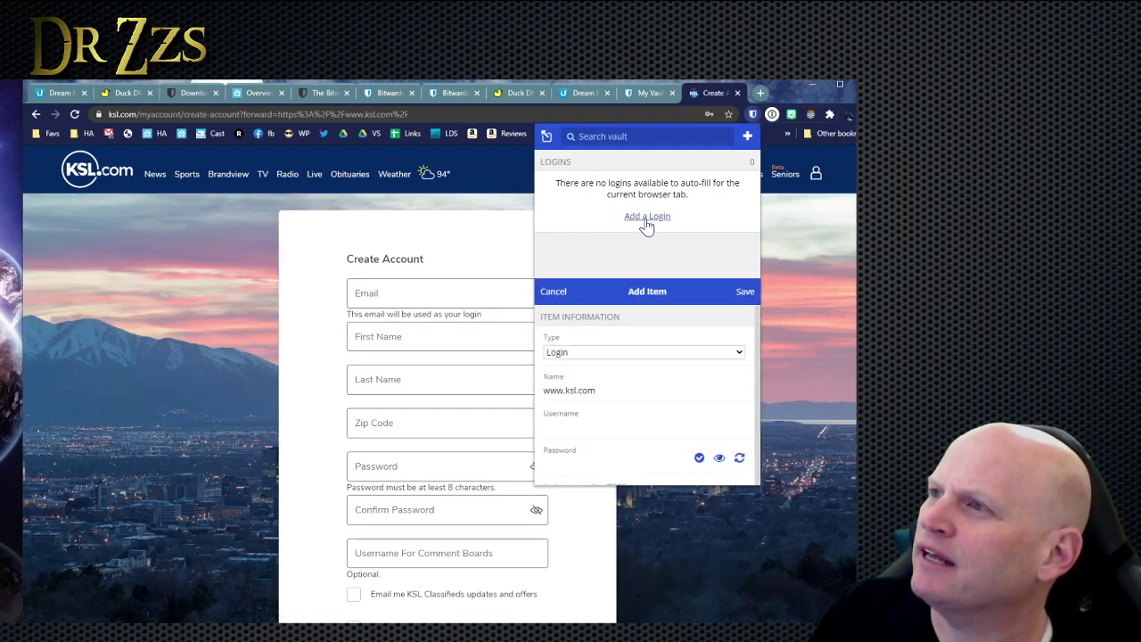
{"action": "left_click", "coordinate": [624, 272]}
{"action": "key", "text": "ctrl+v"}
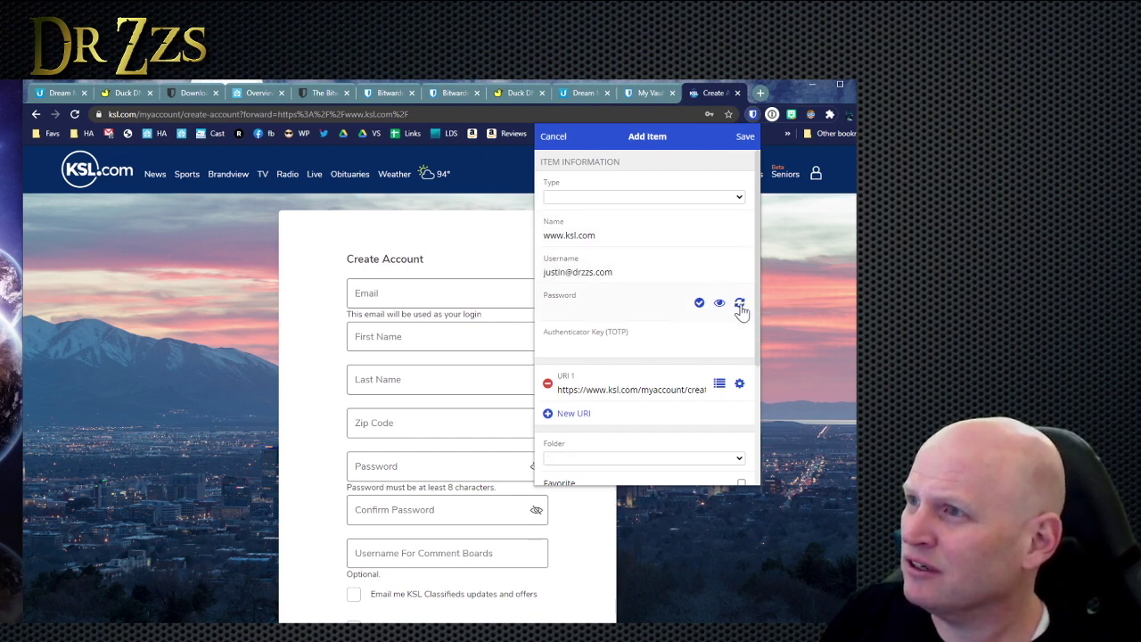
{"action": "left_click", "coordinate": [740, 305]}
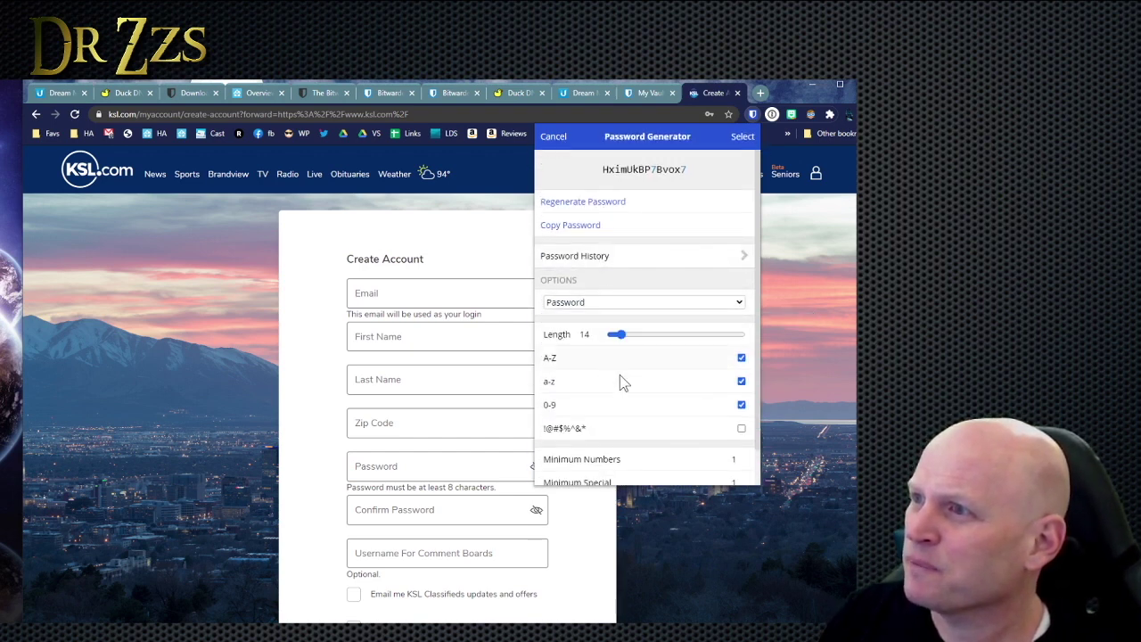
{"action": "left_click", "coordinate": [743, 138]}
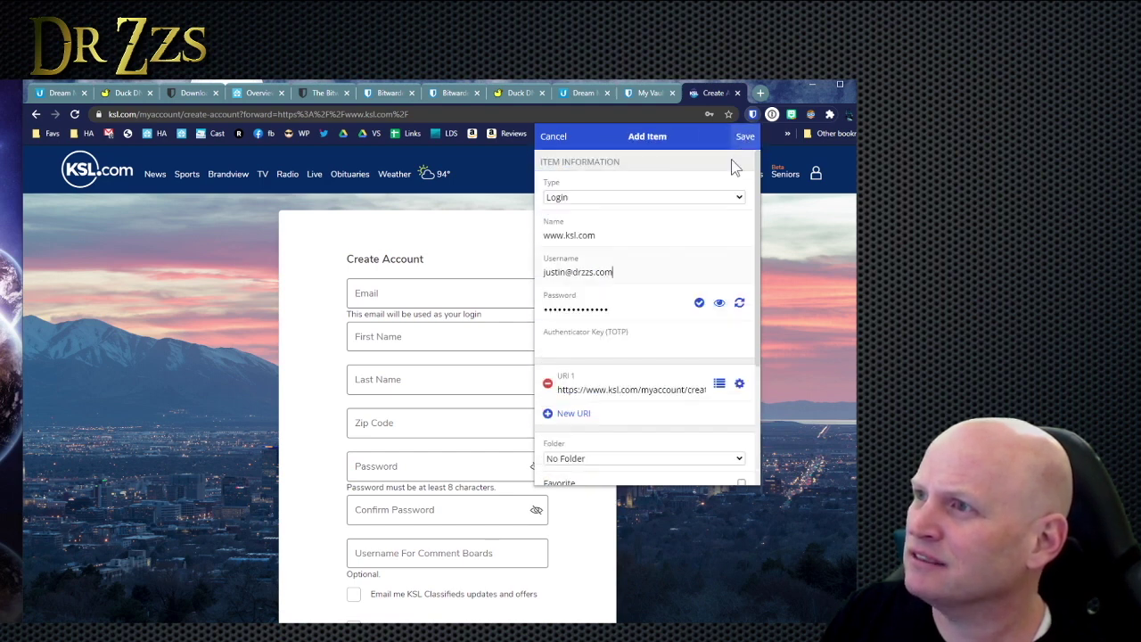
{"action": "scroll", "coordinate": [631, 428], "scroll_direction": "down", "scroll_amount": 4}
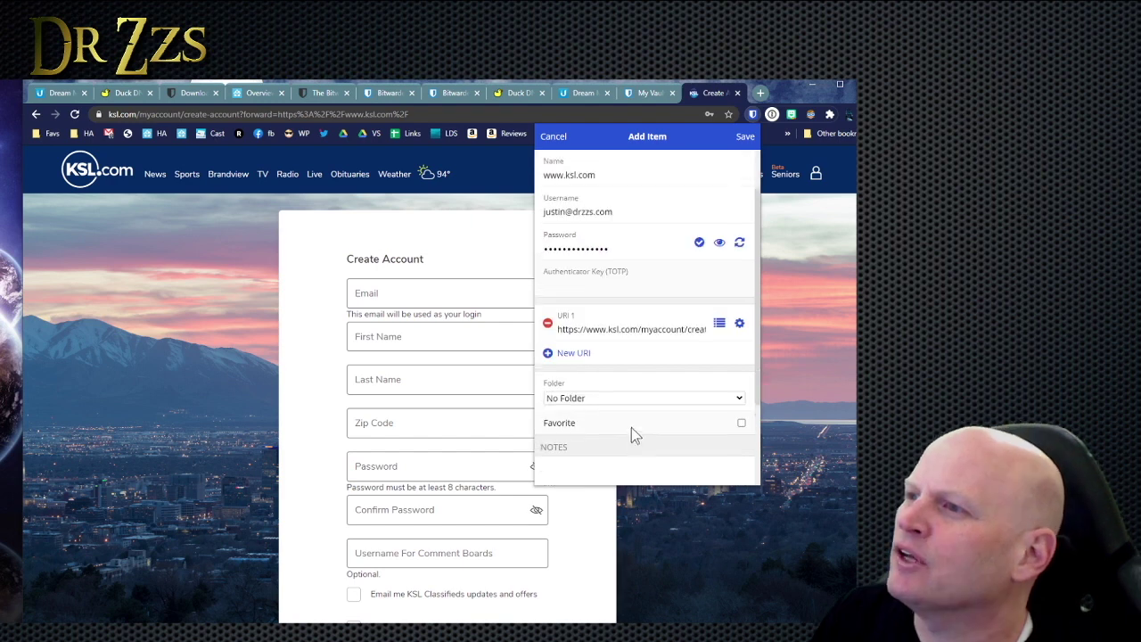
{"action": "scroll", "coordinate": [651, 411], "scroll_direction": "up", "scroll_amount": 4}
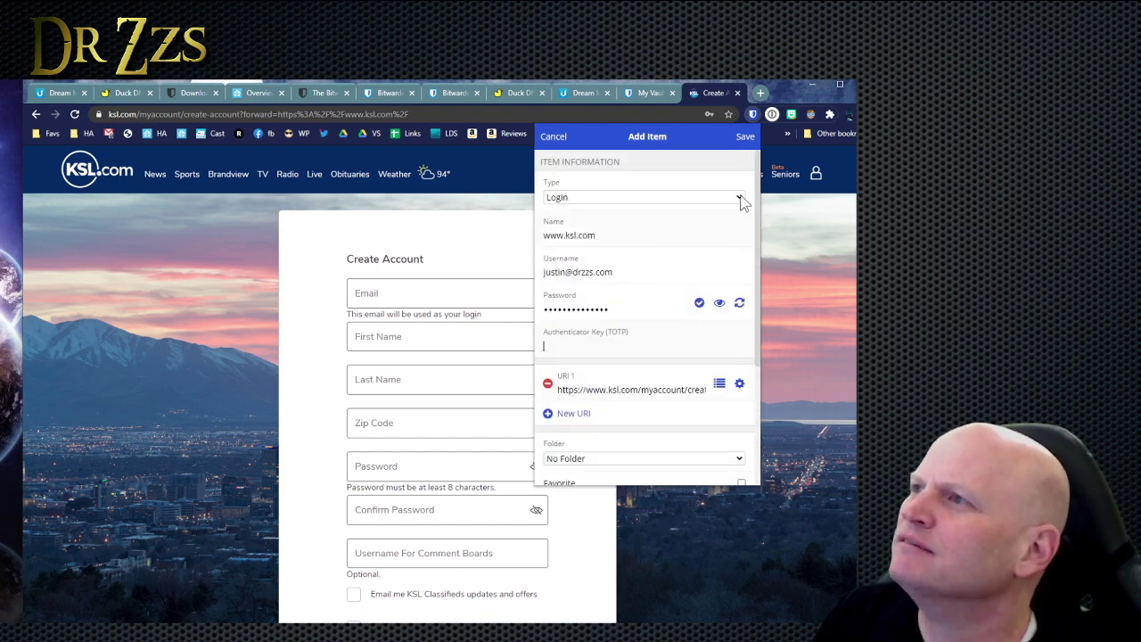
{"action": "left_click", "coordinate": [747, 138]}
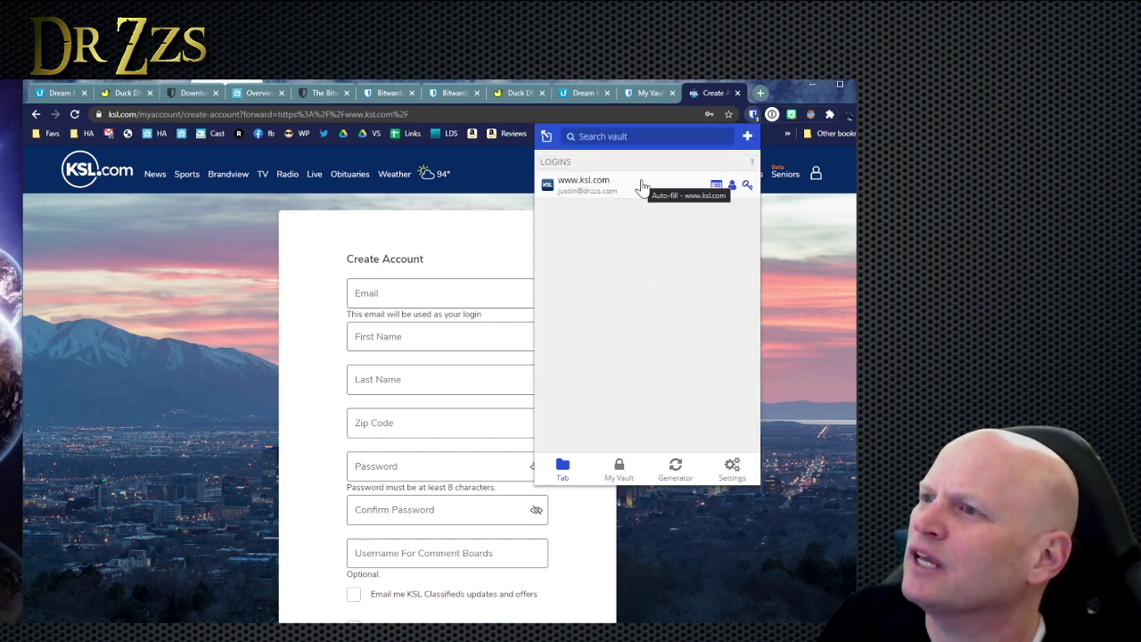
{"action": "left_click", "coordinate": [618, 184]}
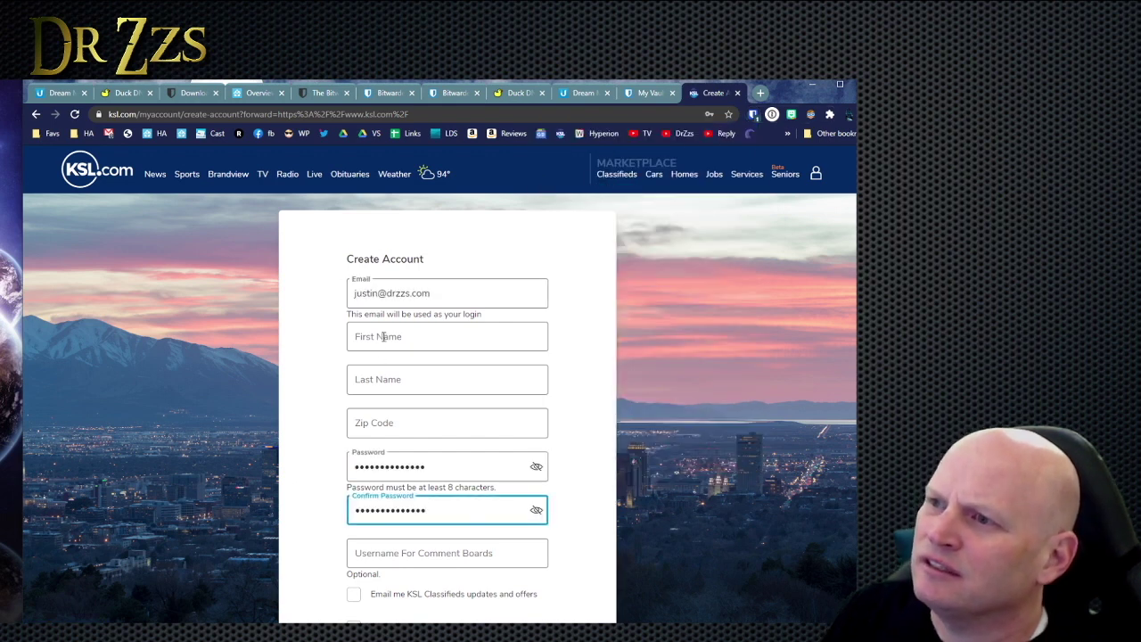
{"action": "scroll", "coordinate": [357, 446], "scroll_direction": "down", "scroll_amount": 2}
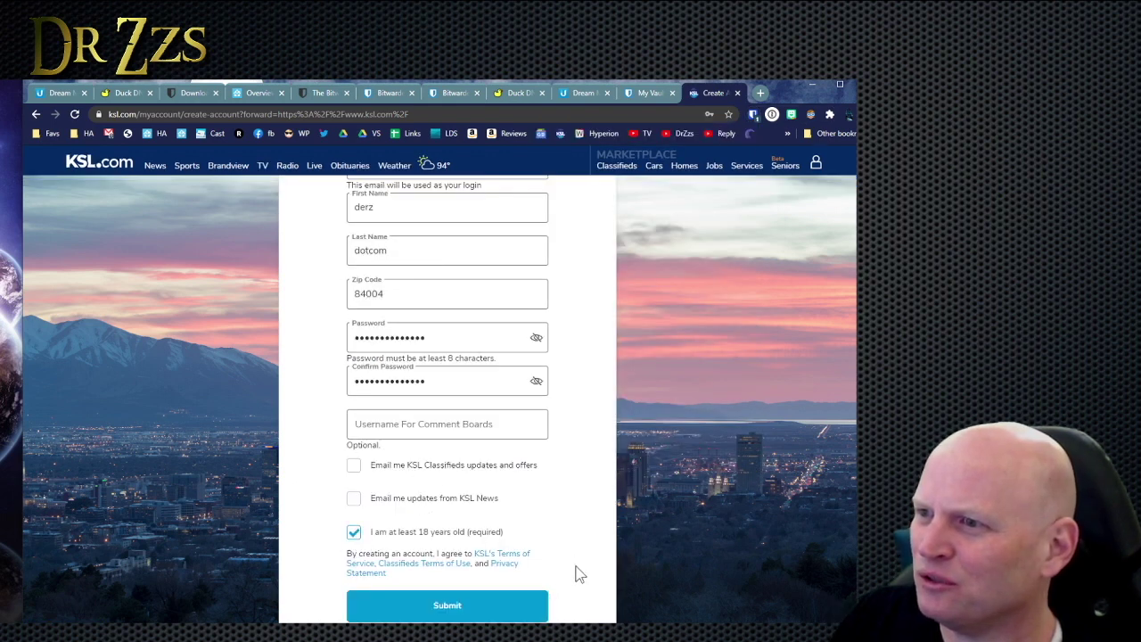
{"action": "scroll", "coordinate": [535, 535], "scroll_direction": "down", "scroll_amount": 2}
{"action": "left_click", "coordinate": [448, 492]}
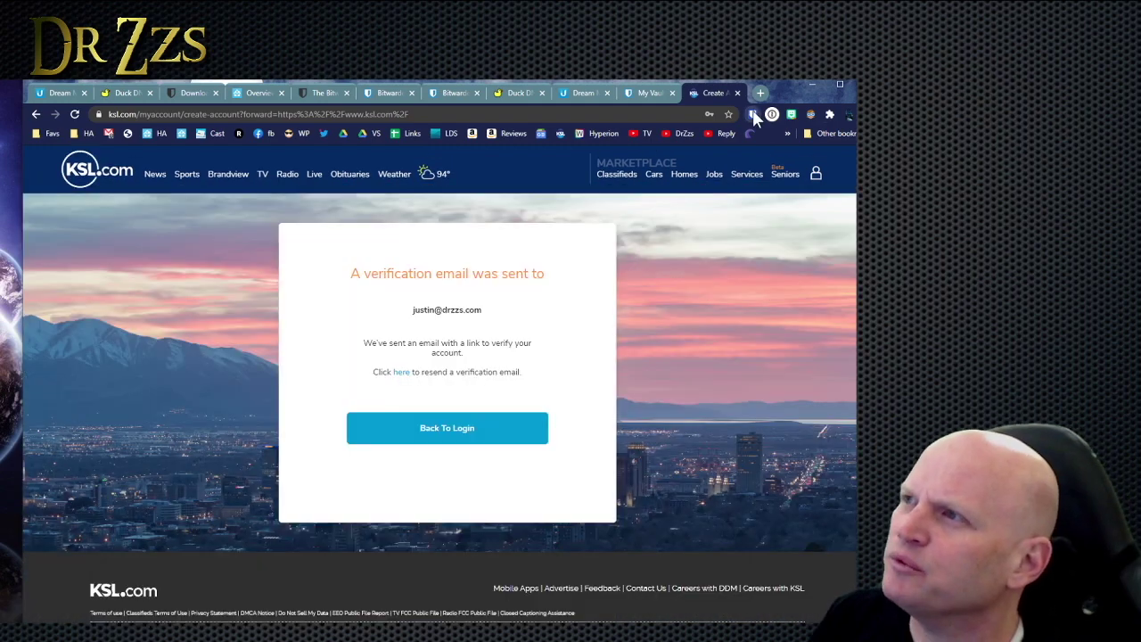
Reopen the Bitwarden popup to check the saved KSL login.
{"action": "left_click", "coordinate": [753, 113]}
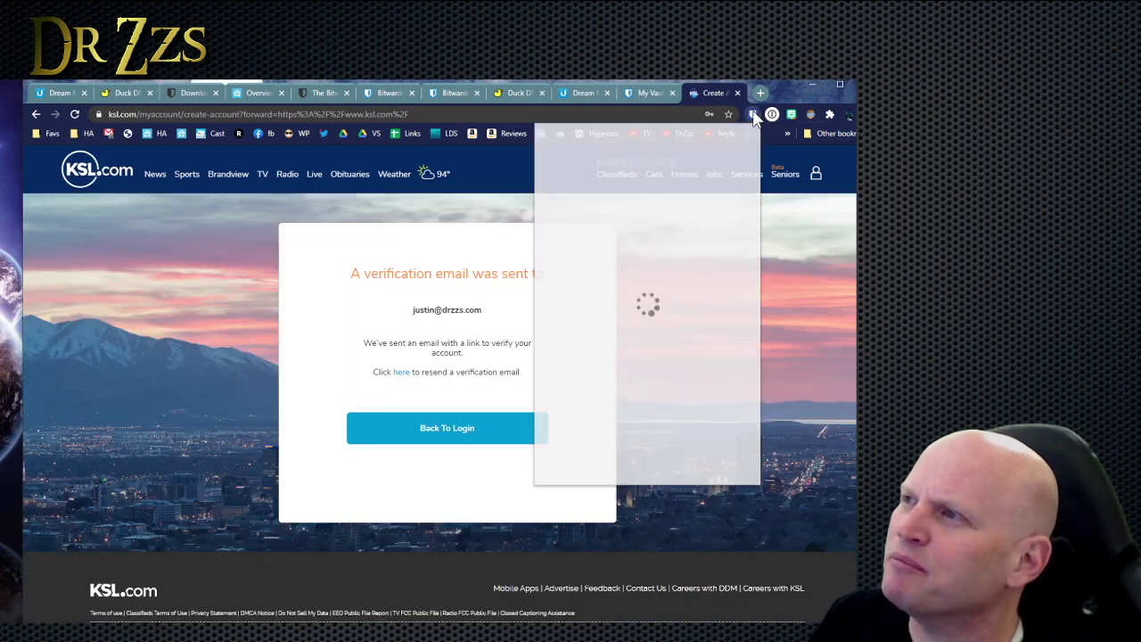
{"action": "left_click", "coordinate": [753, 114]}
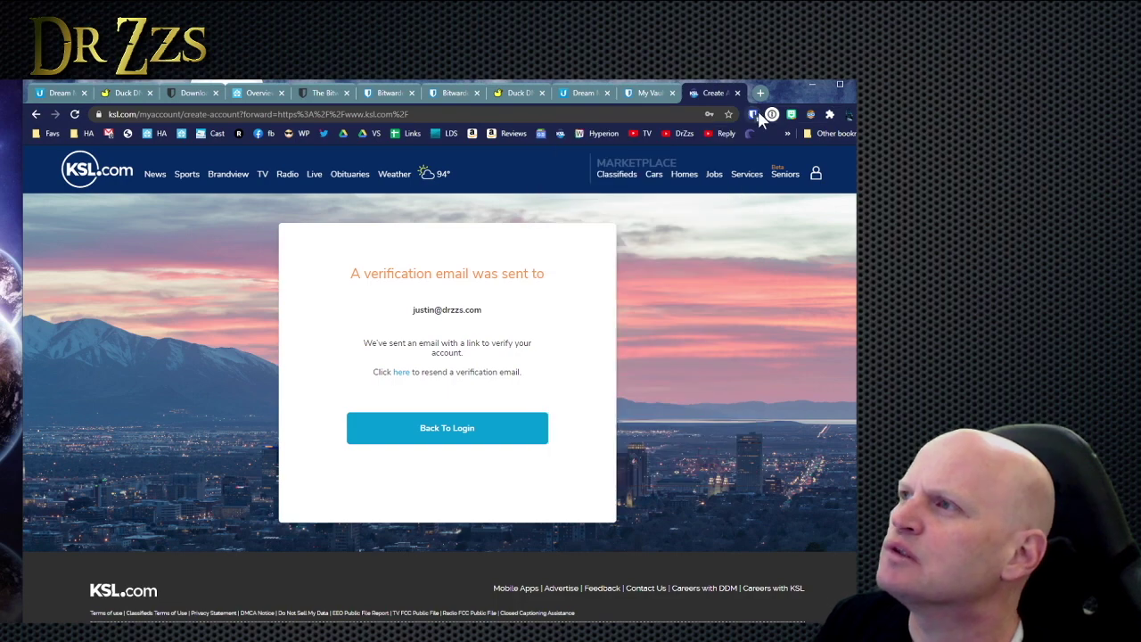
{"action": "left_click", "coordinate": [753, 114]}
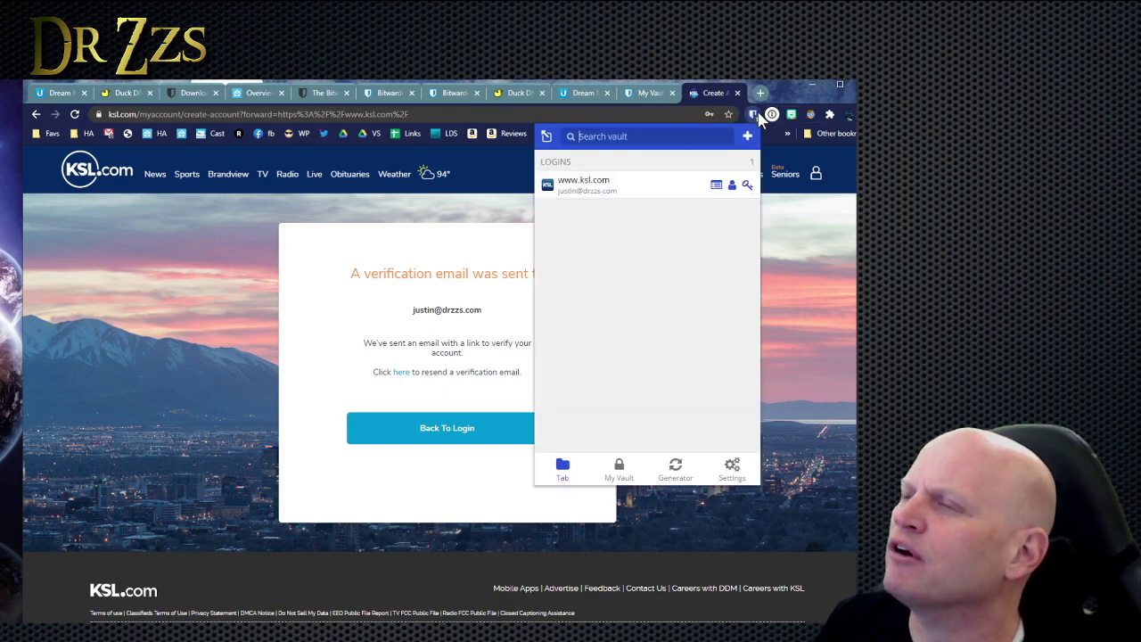
{"action": "left_click", "coordinate": [772, 199]}
{"action": "key", "text": "alt+Tab"}
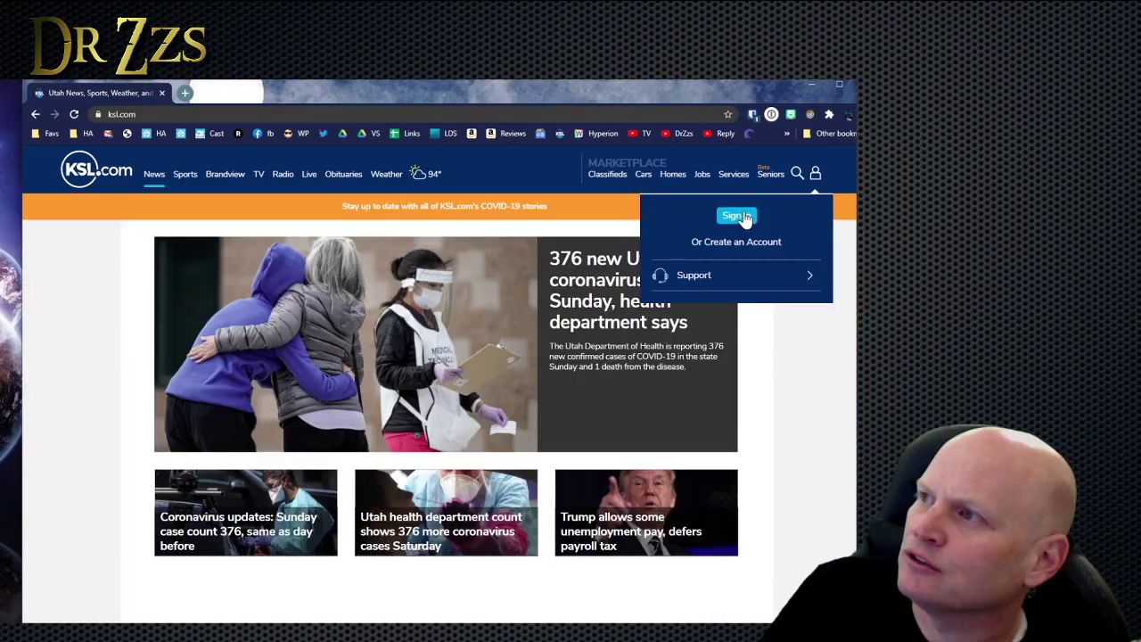
{"action": "left_click", "coordinate": [745, 217]}
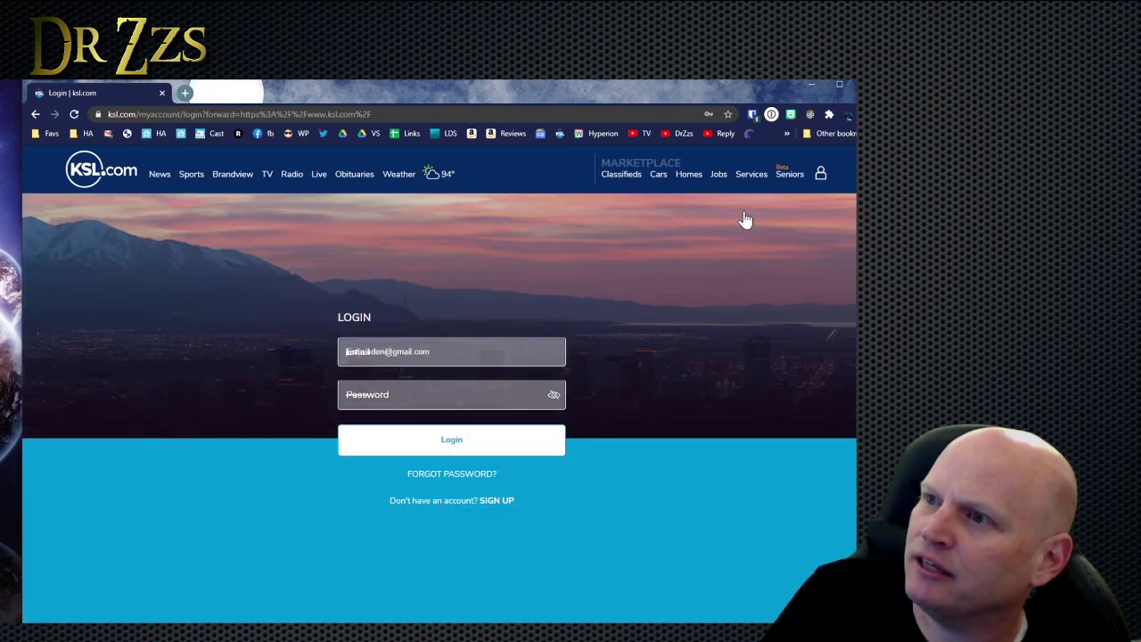
{"action": "left_click", "coordinate": [393, 383]}
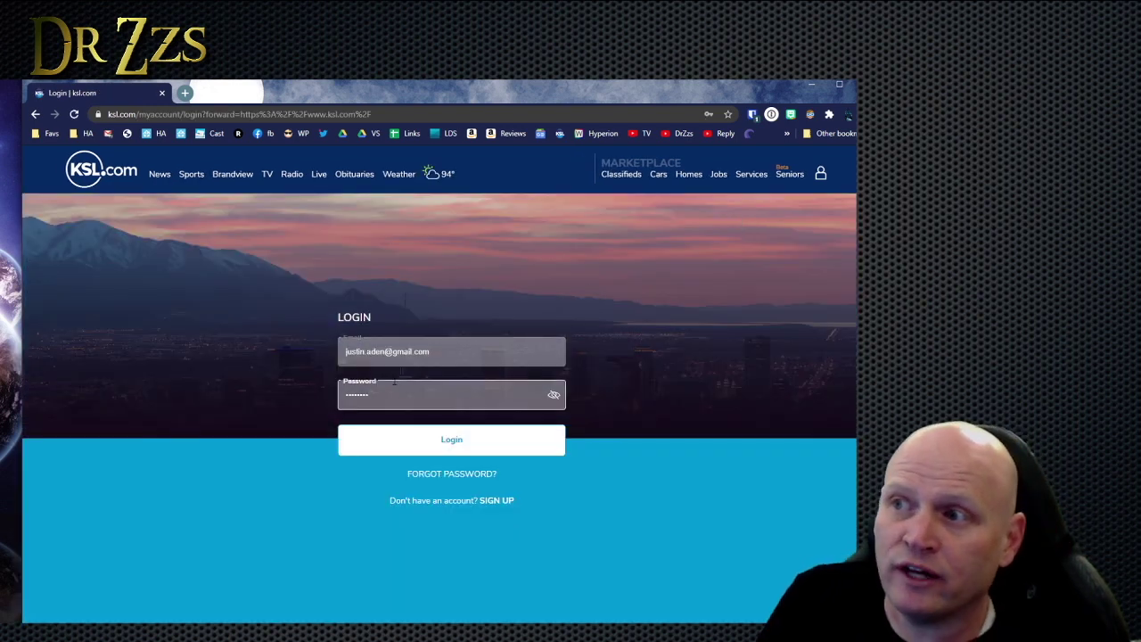
{"action": "left_click", "coordinate": [410, 362]}
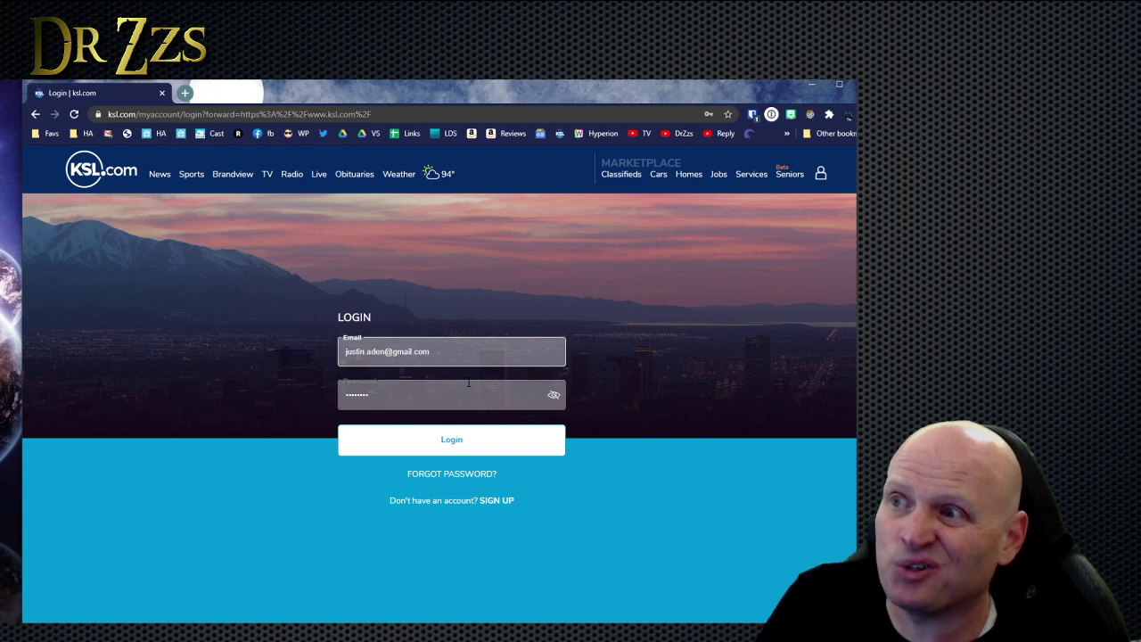
{"action": "left_click", "coordinate": [753, 115]}
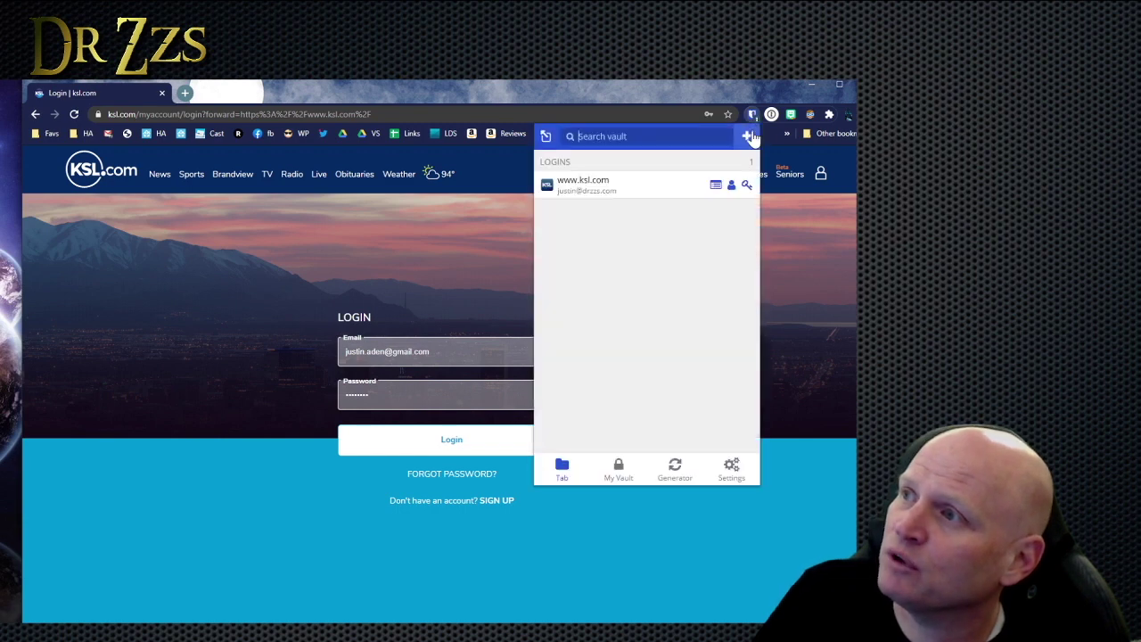
{"action": "left_click", "coordinate": [610, 193]}
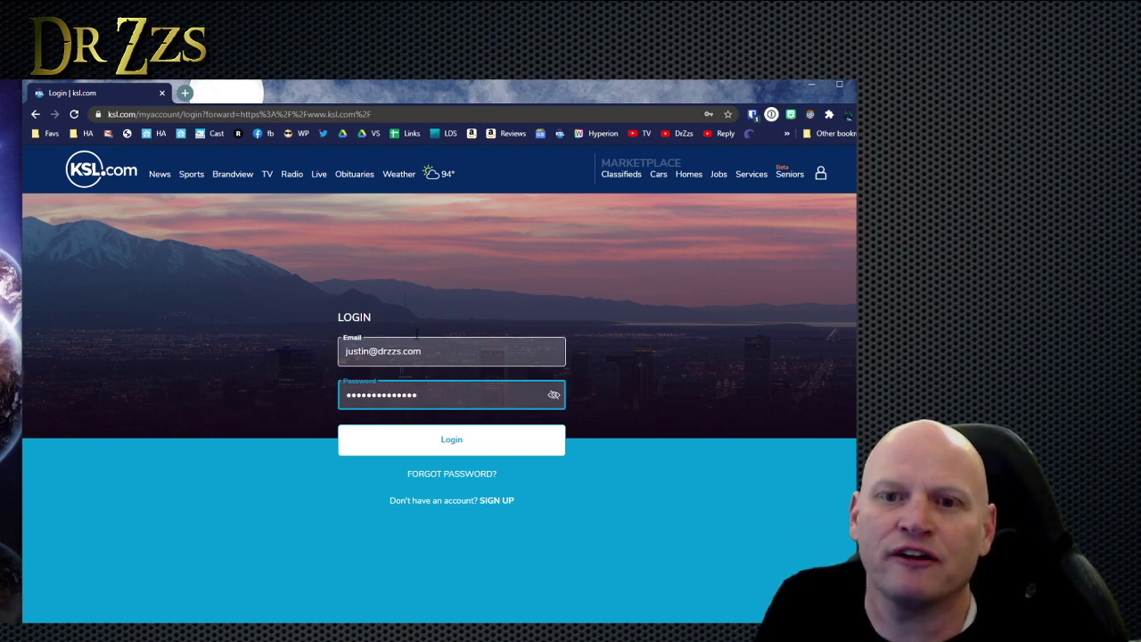
In the extension's Settings > Options, switch the Theme dropdown from Light to Dark.
{"action": "left_click", "coordinate": [753, 114]}
{"action": "left_click", "coordinate": [731, 468]}
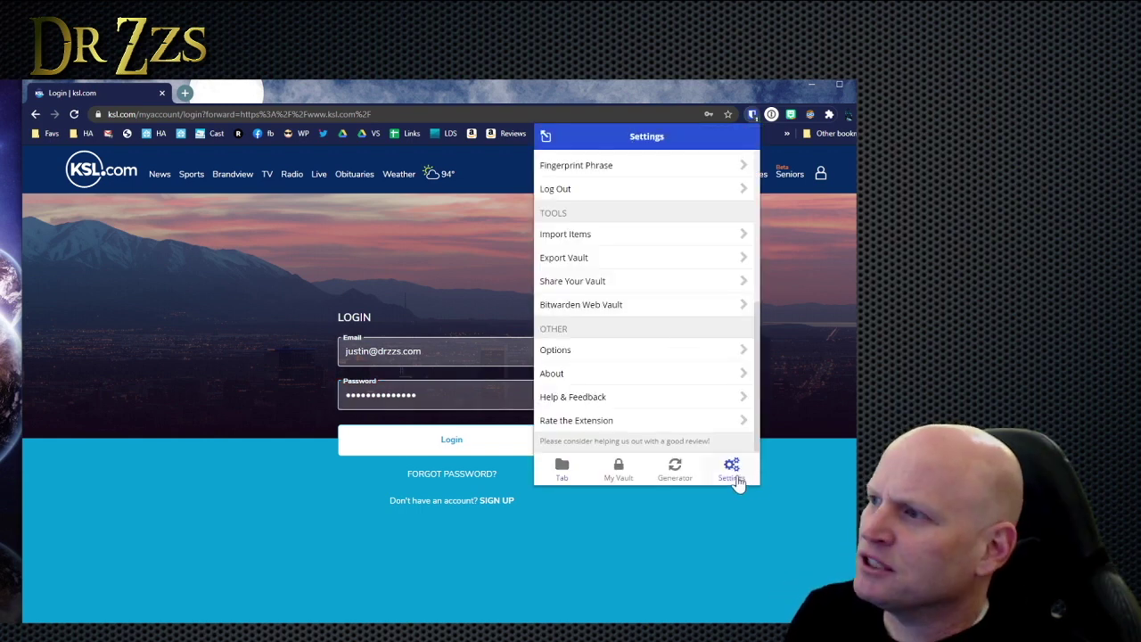
{"action": "left_click", "coordinate": [603, 351]}
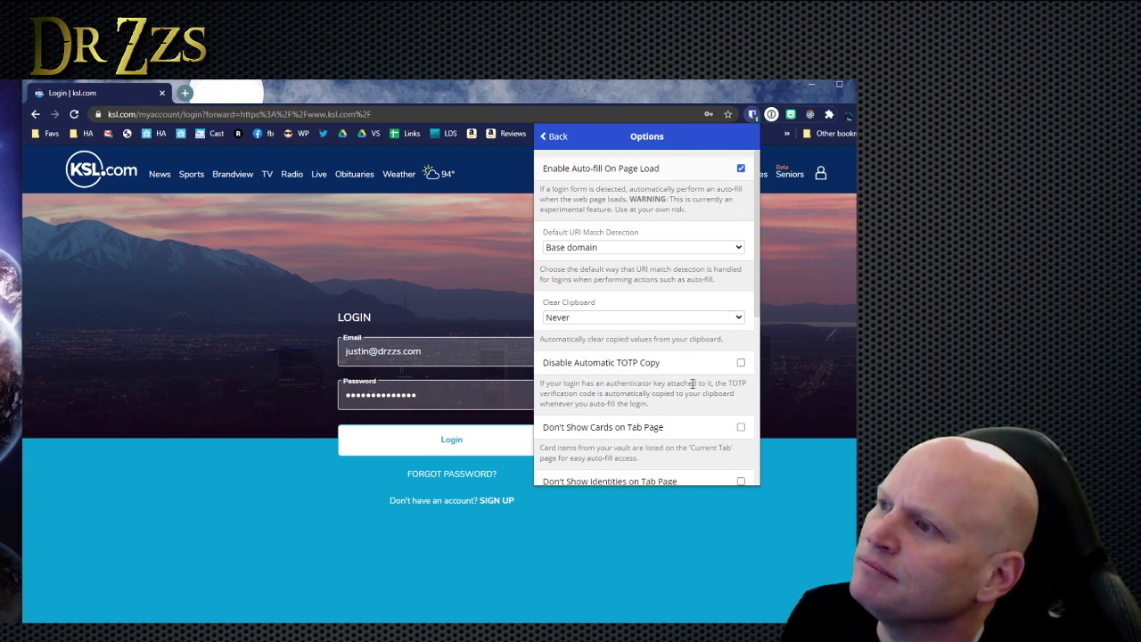
{"action": "scroll", "coordinate": [695, 374], "scroll_direction": "down", "scroll_amount": 2}
{"action": "key", "text": "Escape"}
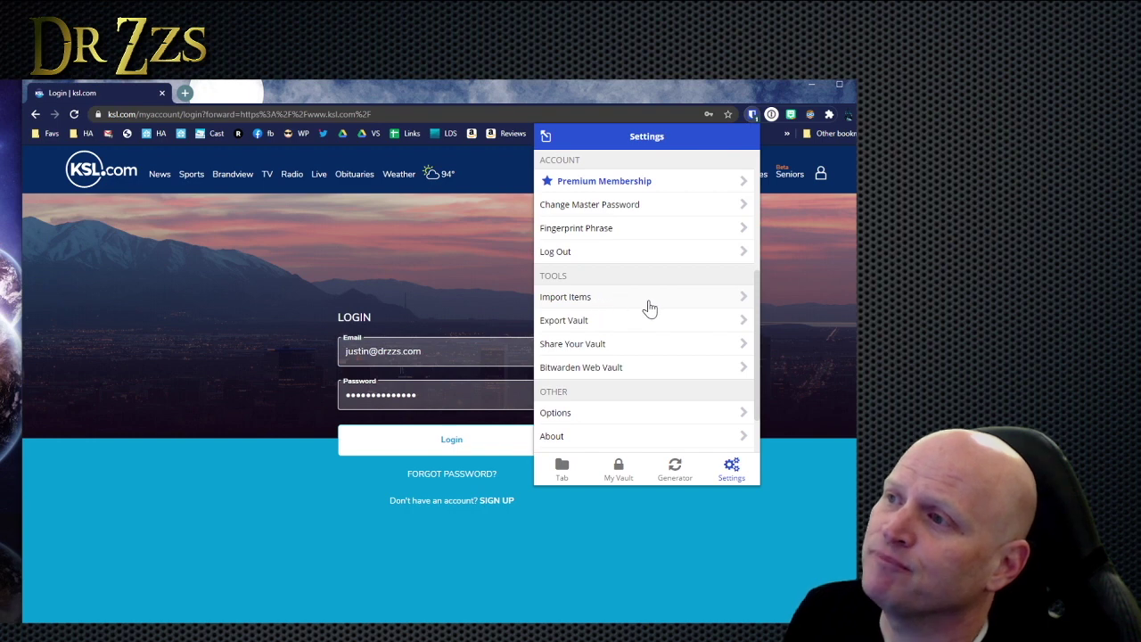
{"action": "scroll", "coordinate": [650, 308], "scroll_direction": "down", "scroll_amount": 2}
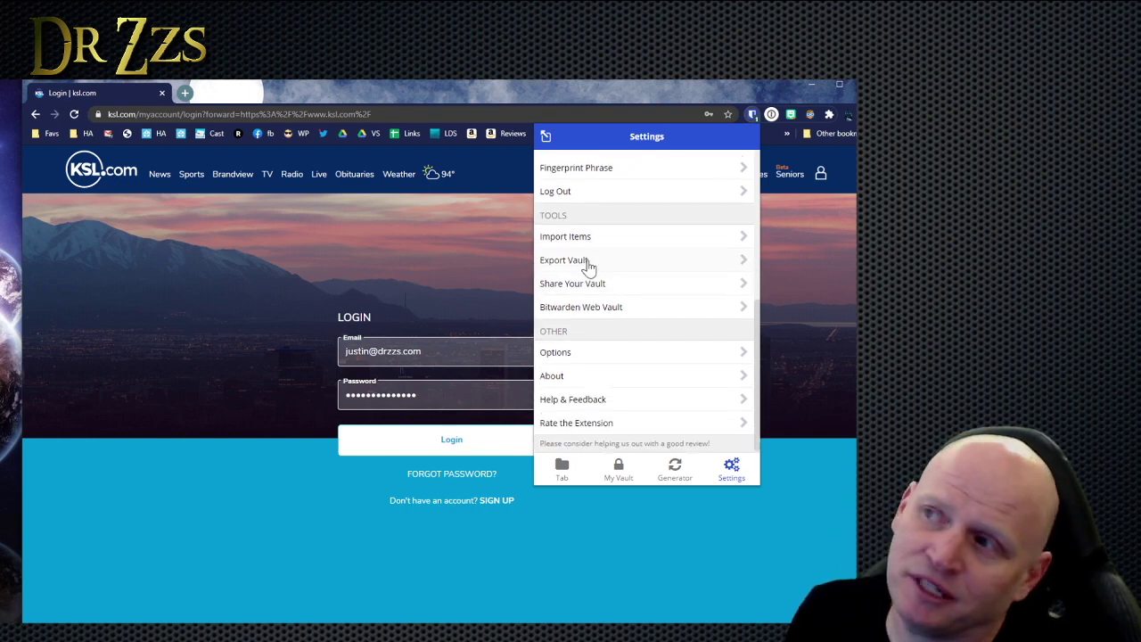
{"action": "left_click", "coordinate": [615, 352]}
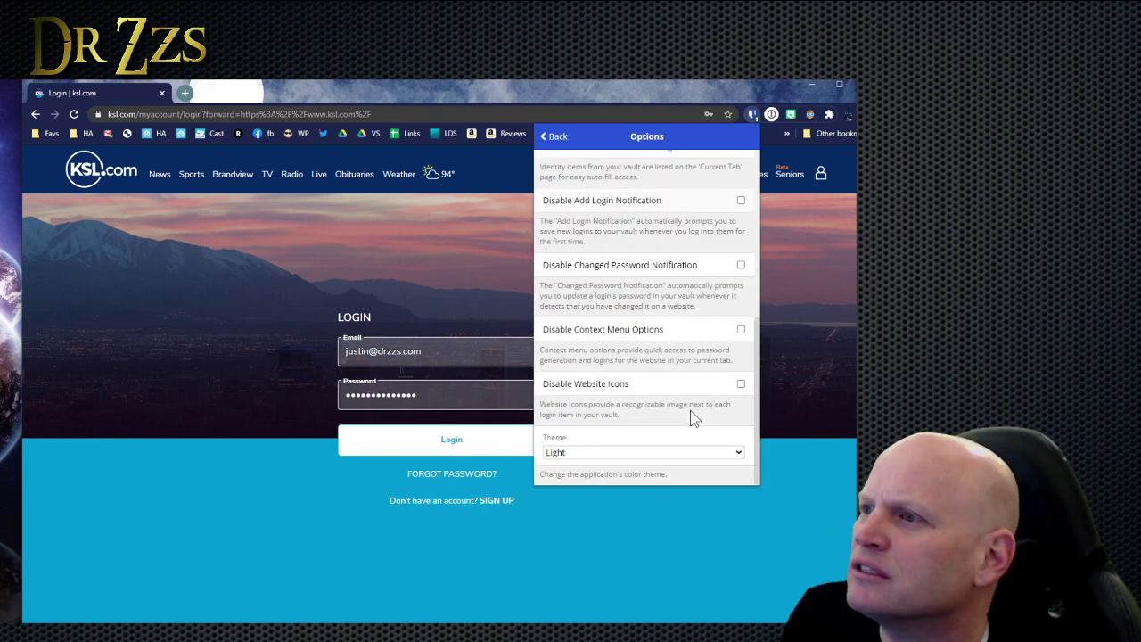
{"action": "left_click", "coordinate": [657, 454]}
{"action": "left_click", "coordinate": [617, 490]}
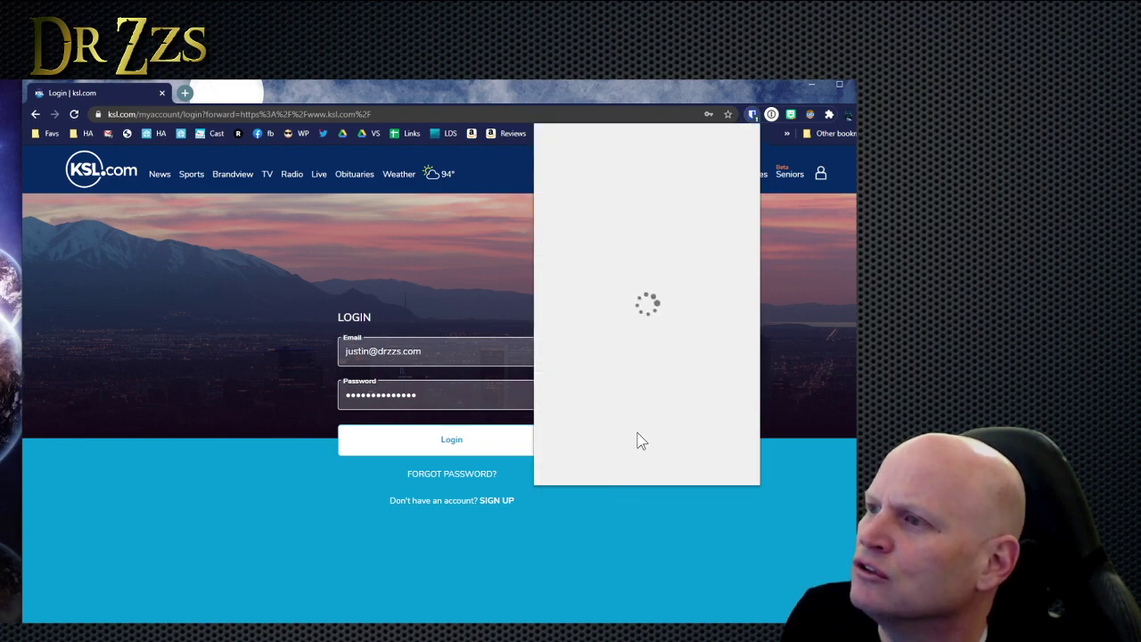